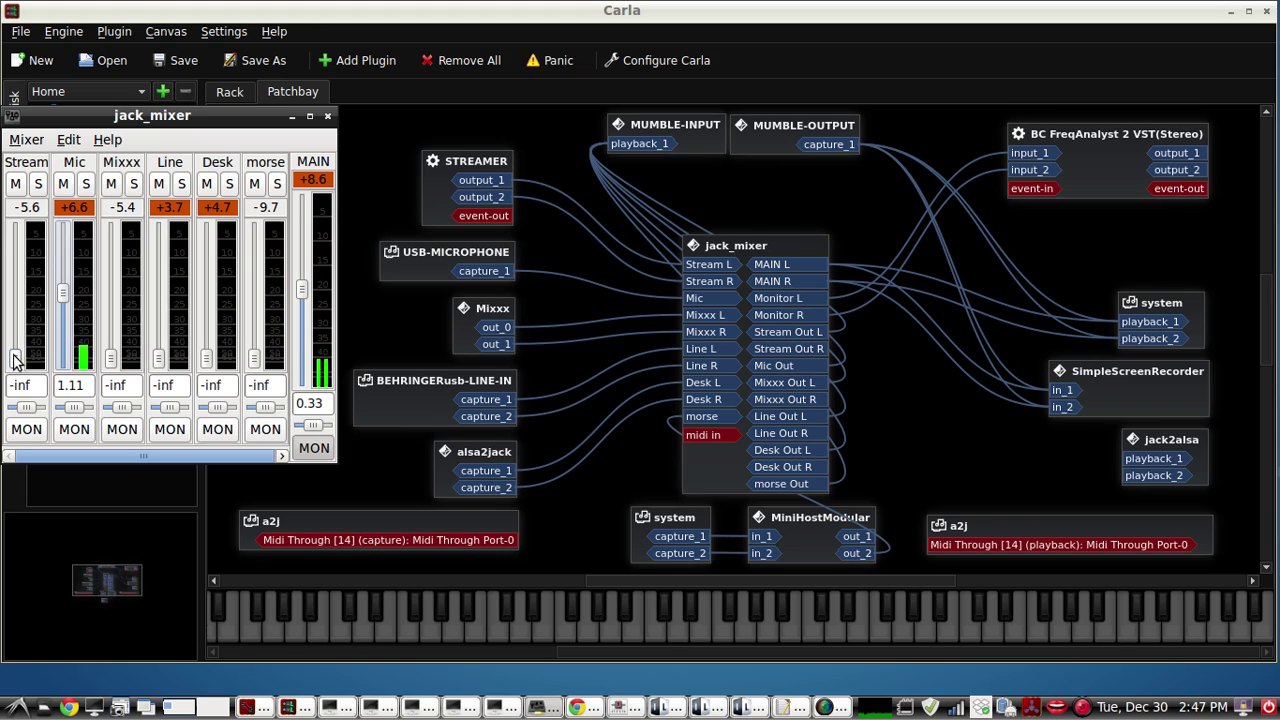
# Step: Test the Mixxx channel in jack_mixer by raising its fader to 0.22 and returning it to -inf
pyautogui.moveTo(15, 357)
pyautogui.mouseDown()
pyautogui.moveTo(11, 285)
pyautogui.moveTo(14, 360)
pyautogui.mouseUp()
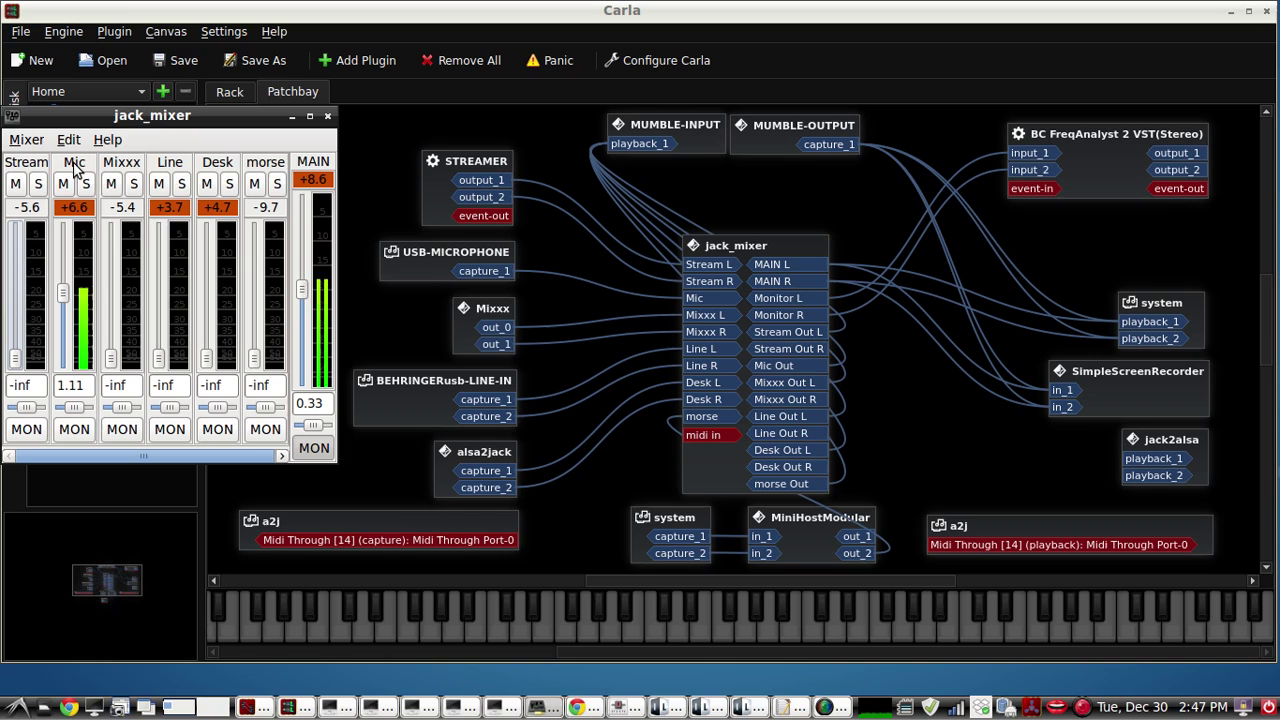
pyautogui.click(637, 707)
pyautogui.click(637, 707)
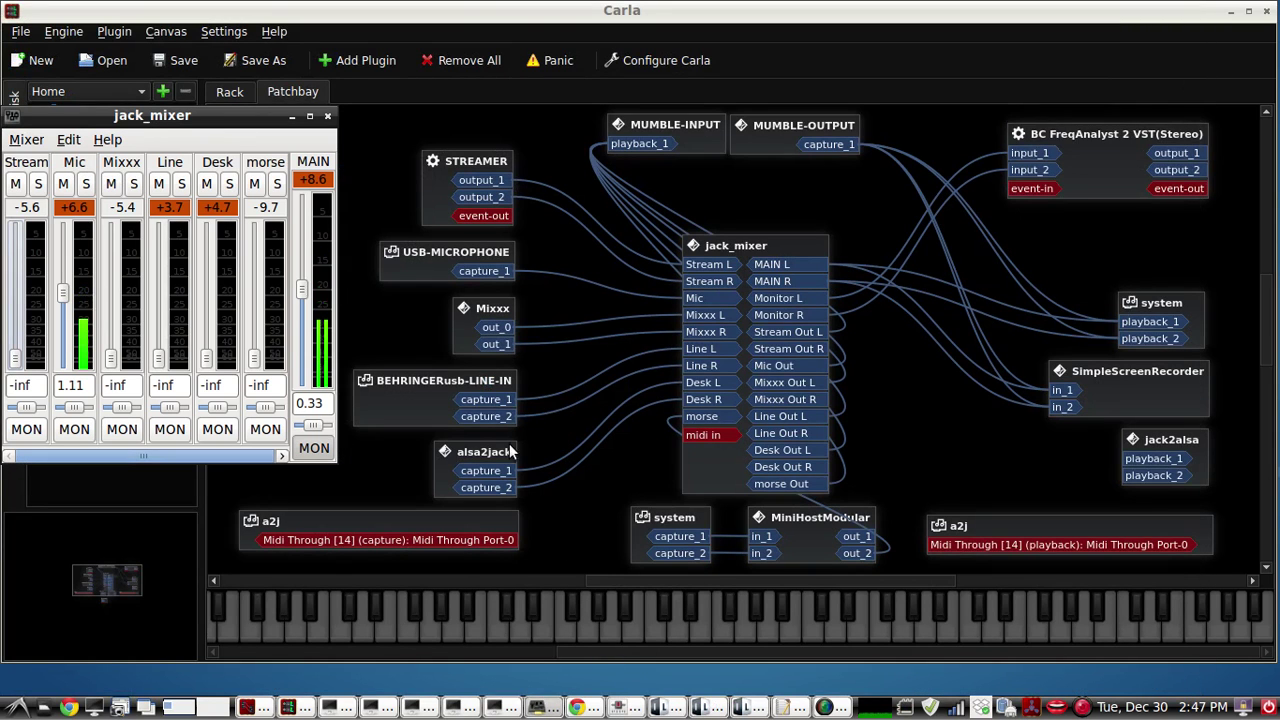
pyautogui.moveTo(110, 358); pyautogui.dragTo(110, 296)
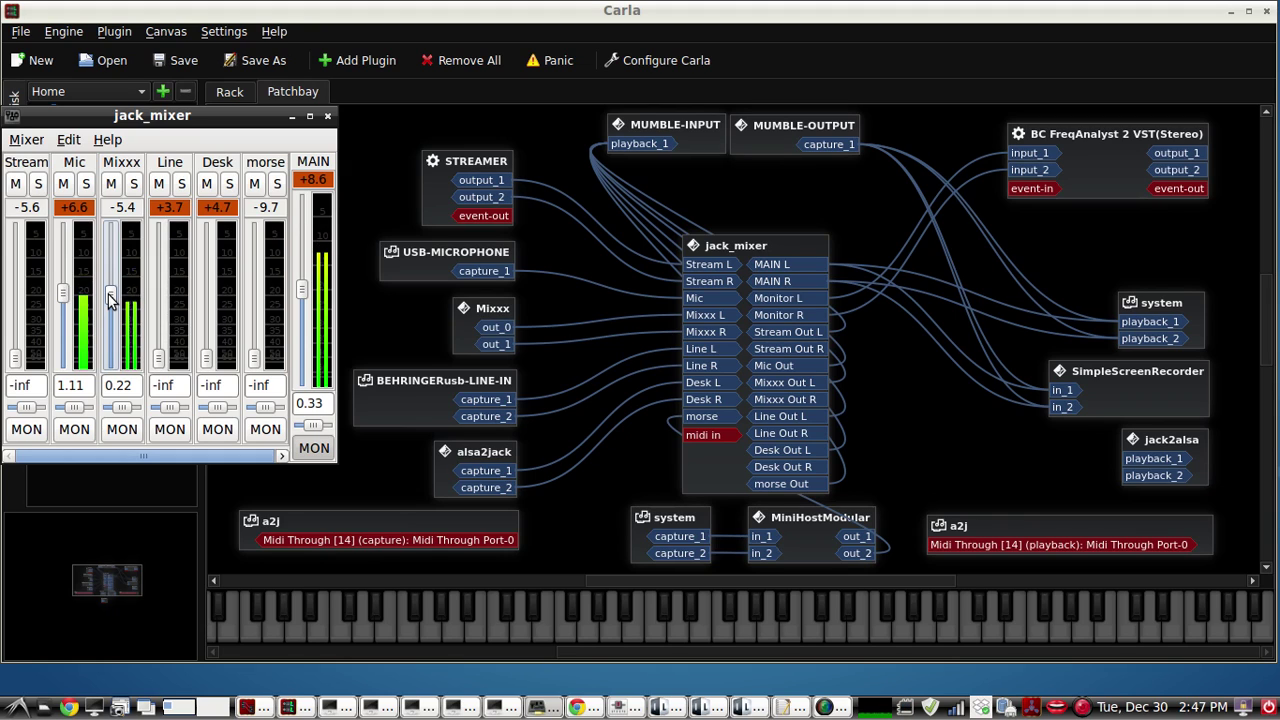
pyautogui.moveTo(109, 296); pyautogui.dragTo(110, 360)
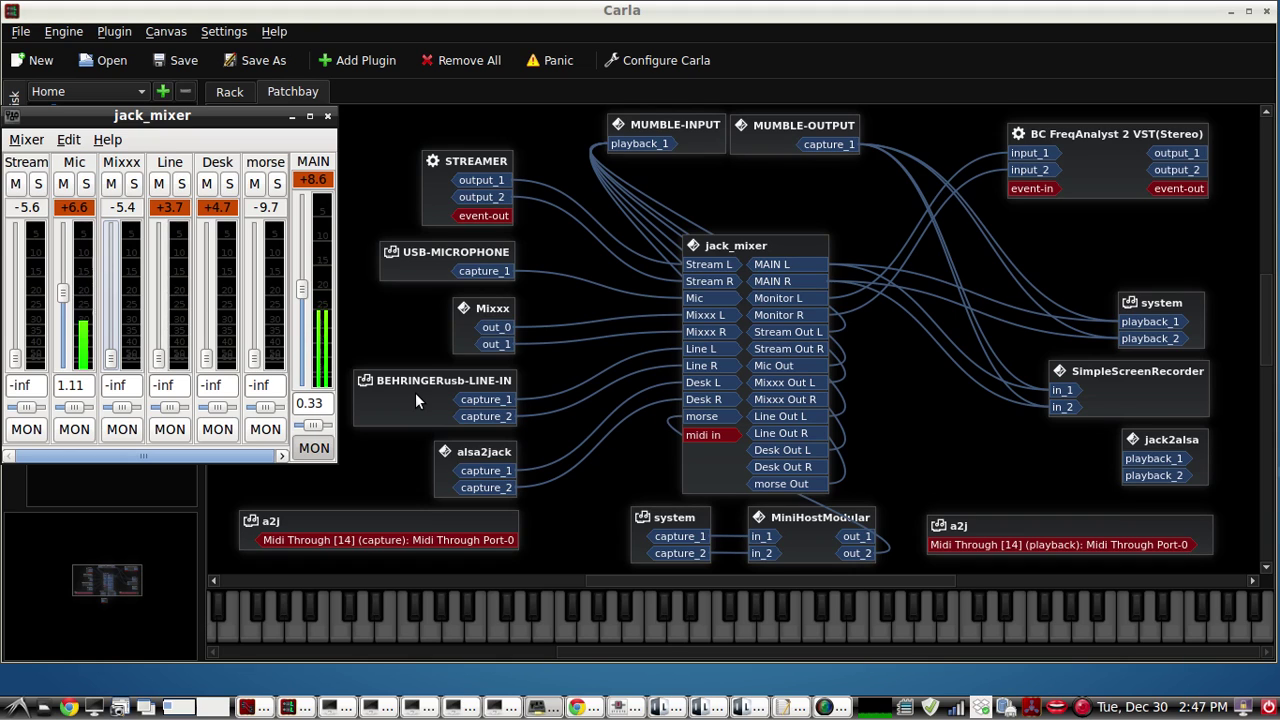
# Step: Test the Desk channel at -5.56 and the morse channel at -12.22, returning each fader to -inf
pyautogui.click(157, 360)
pyautogui.moveTo(157, 362)
pyautogui.mouseDown()
pyautogui.moveTo(160, 282)
pyautogui.moveTo(158, 360)
pyautogui.mouseUp()
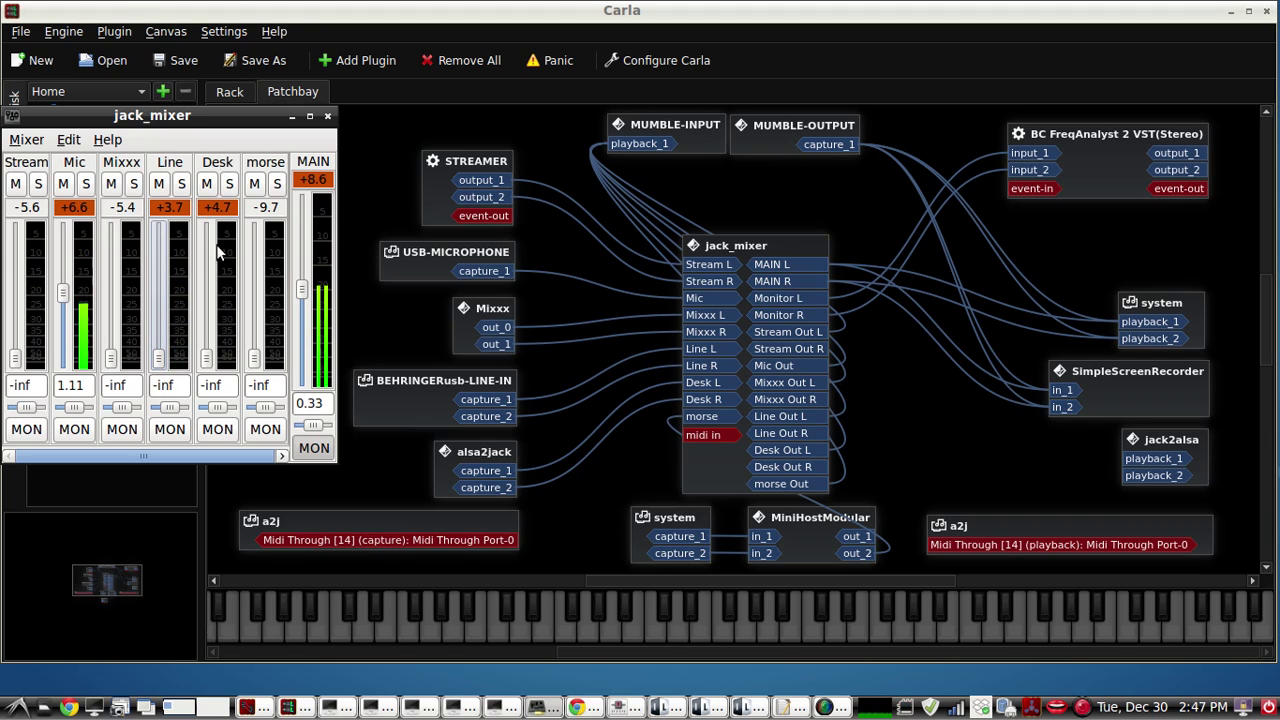
pyautogui.moveTo(206, 358); pyautogui.dragTo(205, 303)
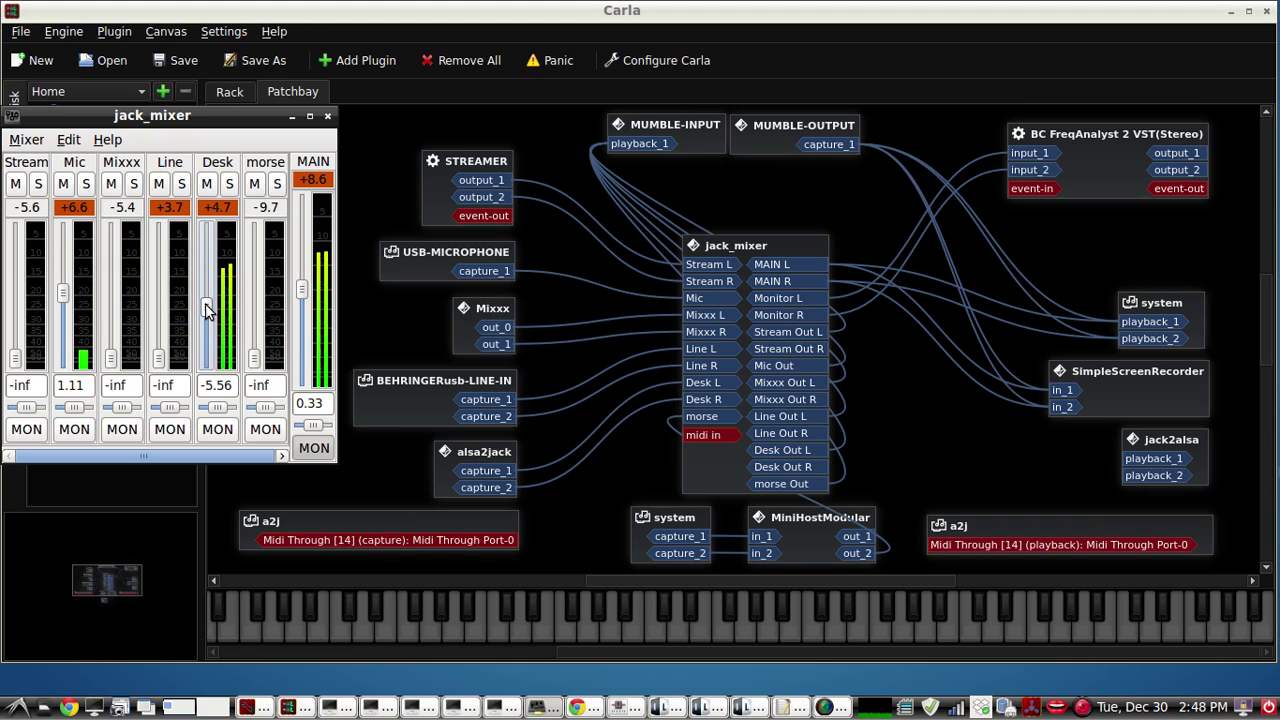
pyautogui.moveTo(205, 303); pyautogui.dragTo(206, 362)
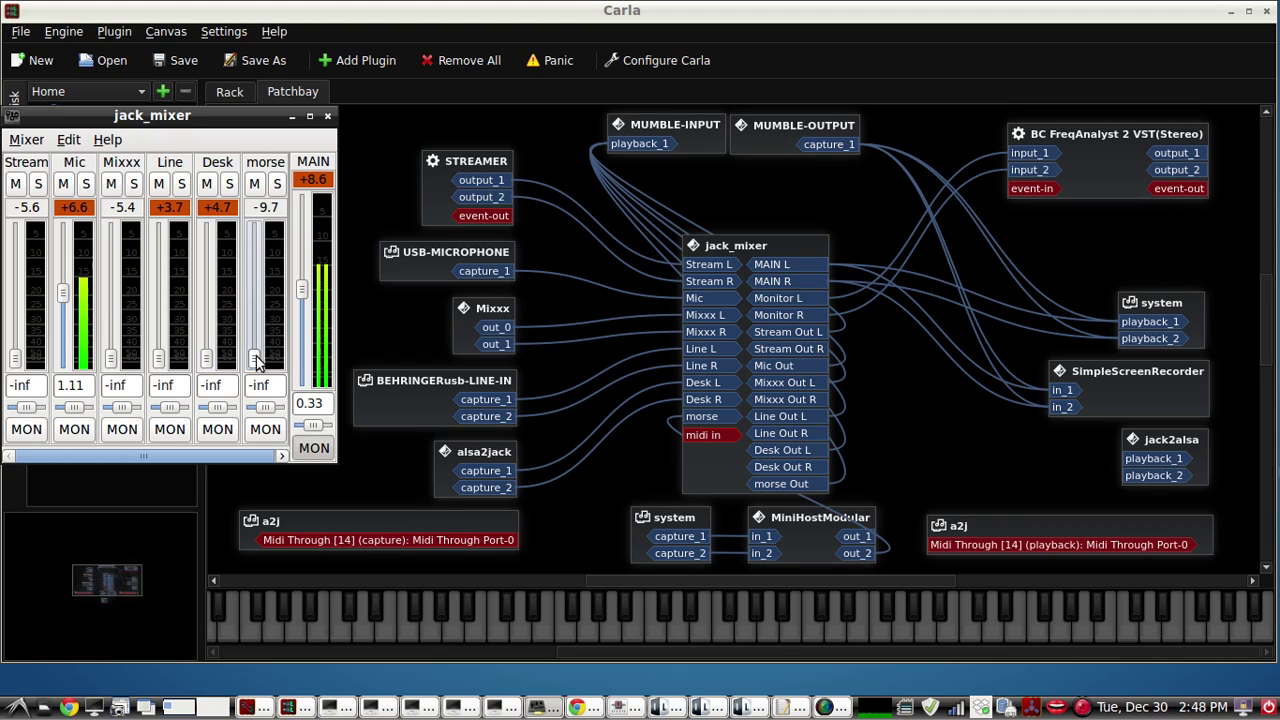
pyautogui.moveTo(256, 356); pyautogui.dragTo(257, 322)
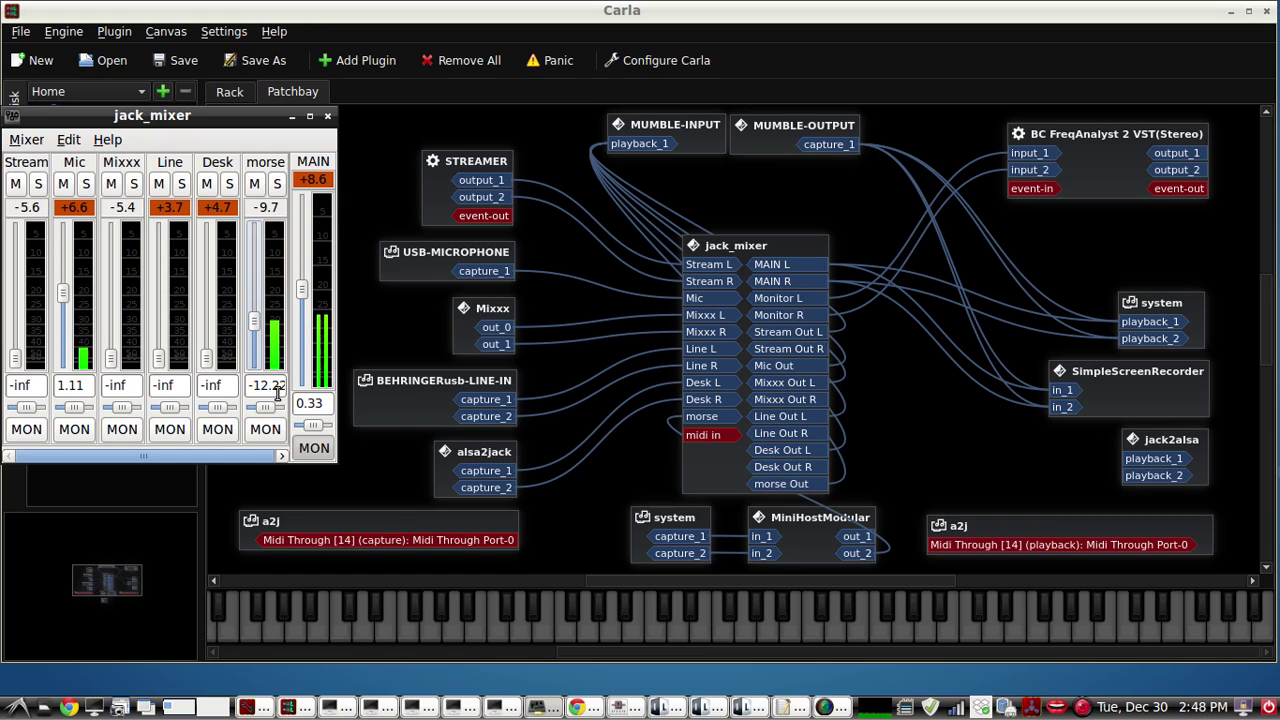
pyautogui.moveTo(257, 316); pyautogui.dragTo(256, 368)
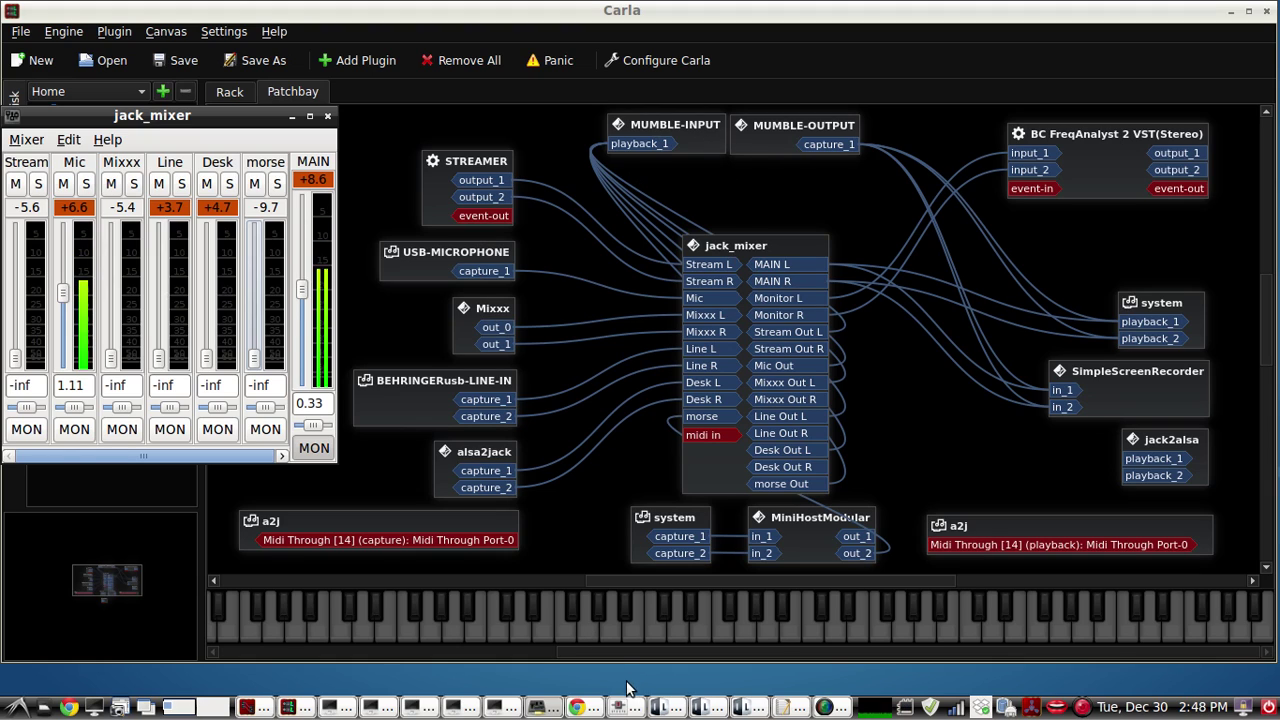
# Step: Switch to gedit to examine the snd-aloop line in /etc/modules, and minimize the window
pyautogui.click(790, 707)
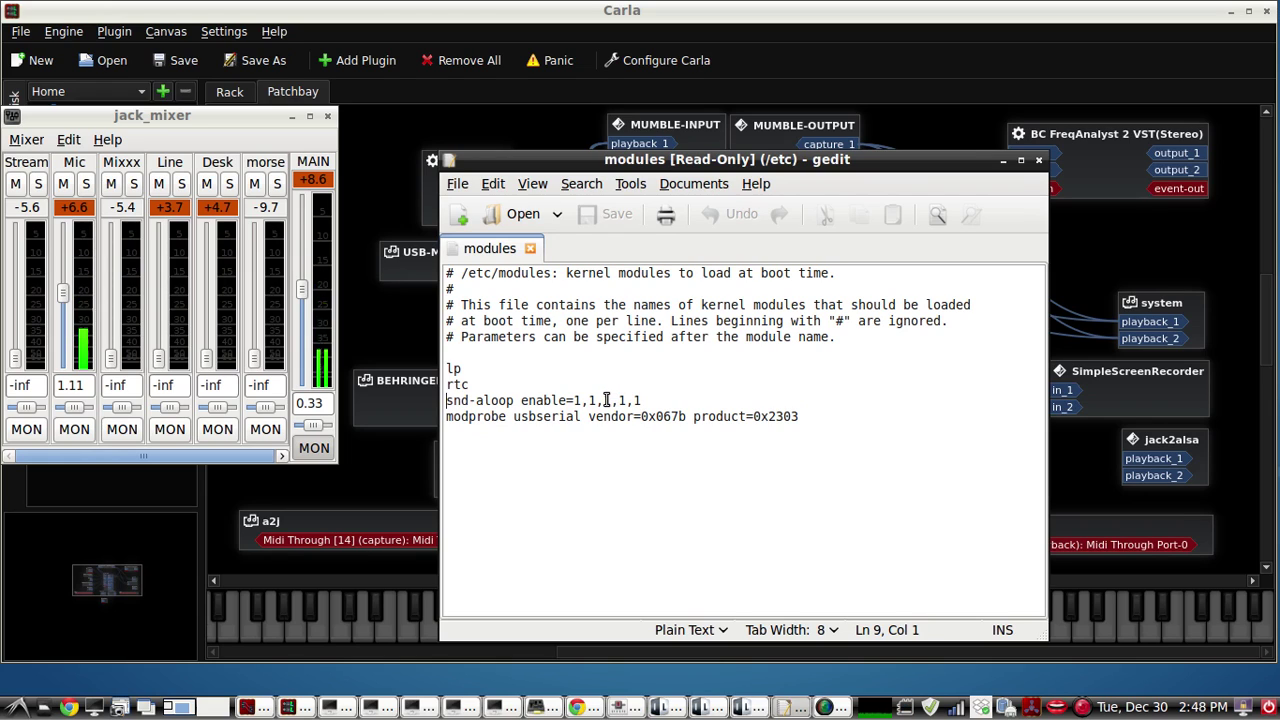
pyautogui.click(1004, 160)
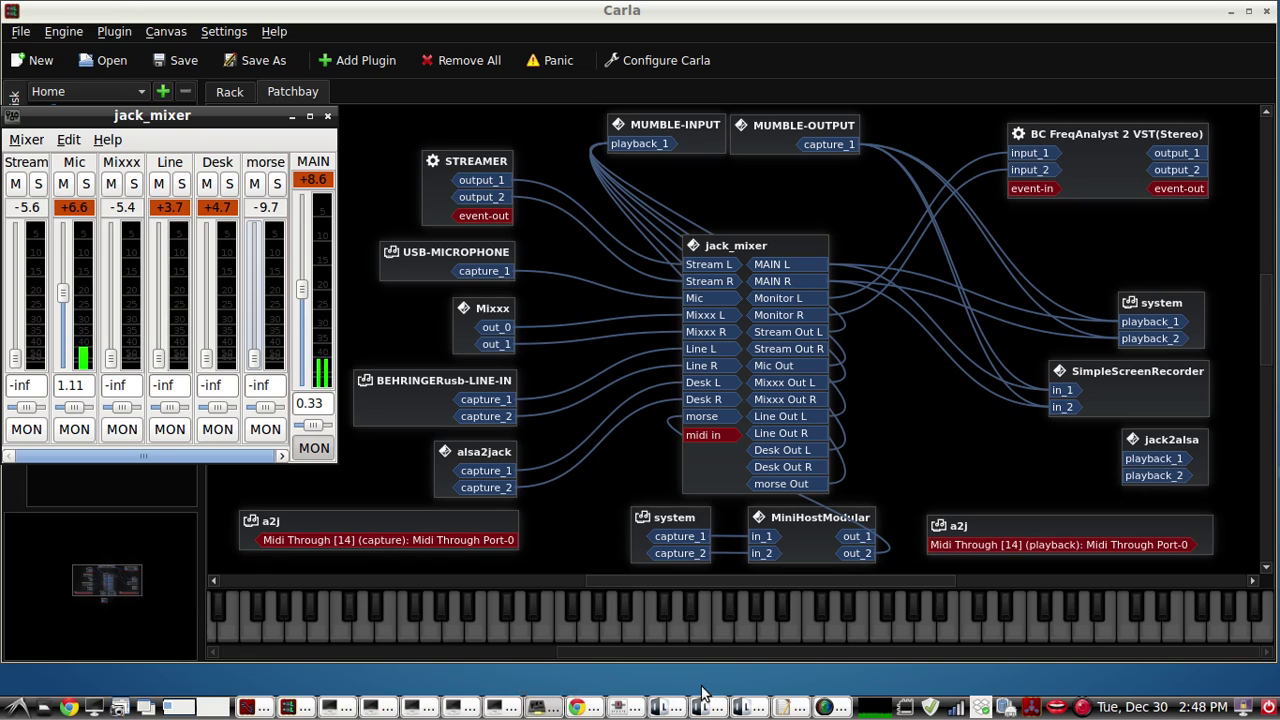
# Step: Switch to Mumble and open its configuration to check the audio input interface settings
pyautogui.click(1055, 706)
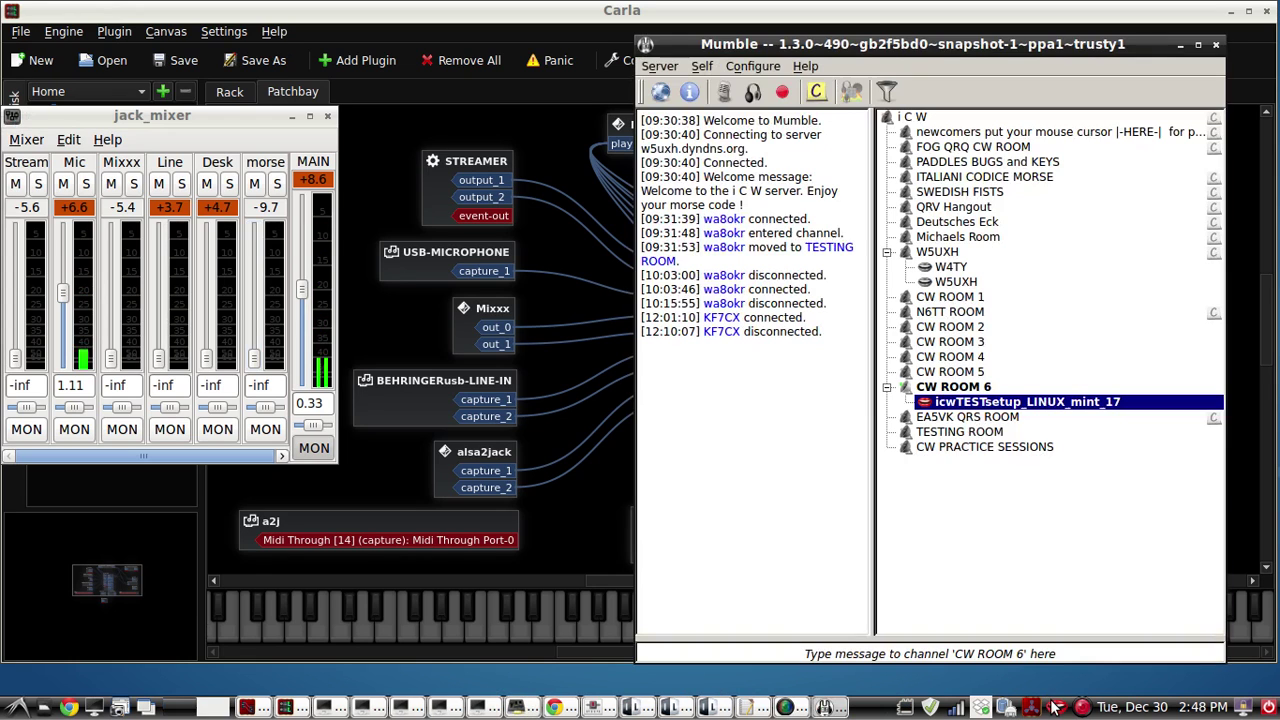
pyautogui.click(753, 66)
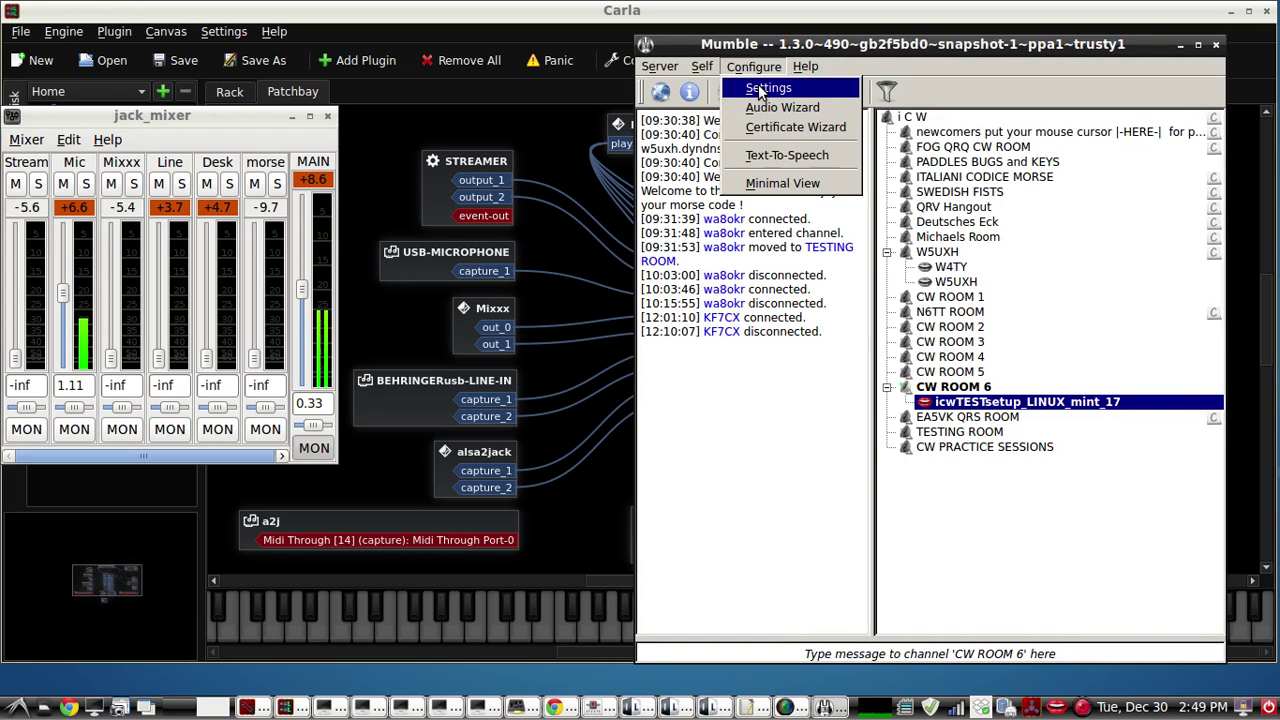
pyautogui.click(759, 86)
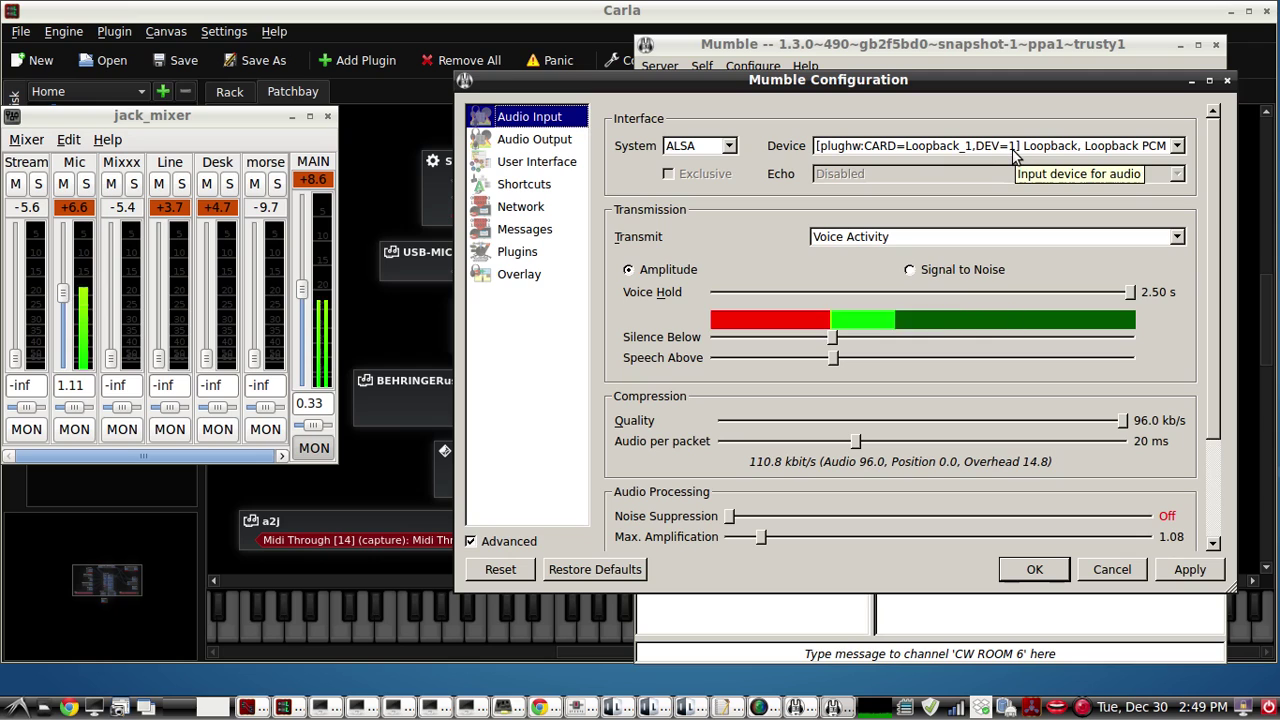
# Step: Browse the ALSA audio output devices and choose plughw:CARD=Loopback_2,DEV=1 as Mumble's output device
pyautogui.click(550, 143)
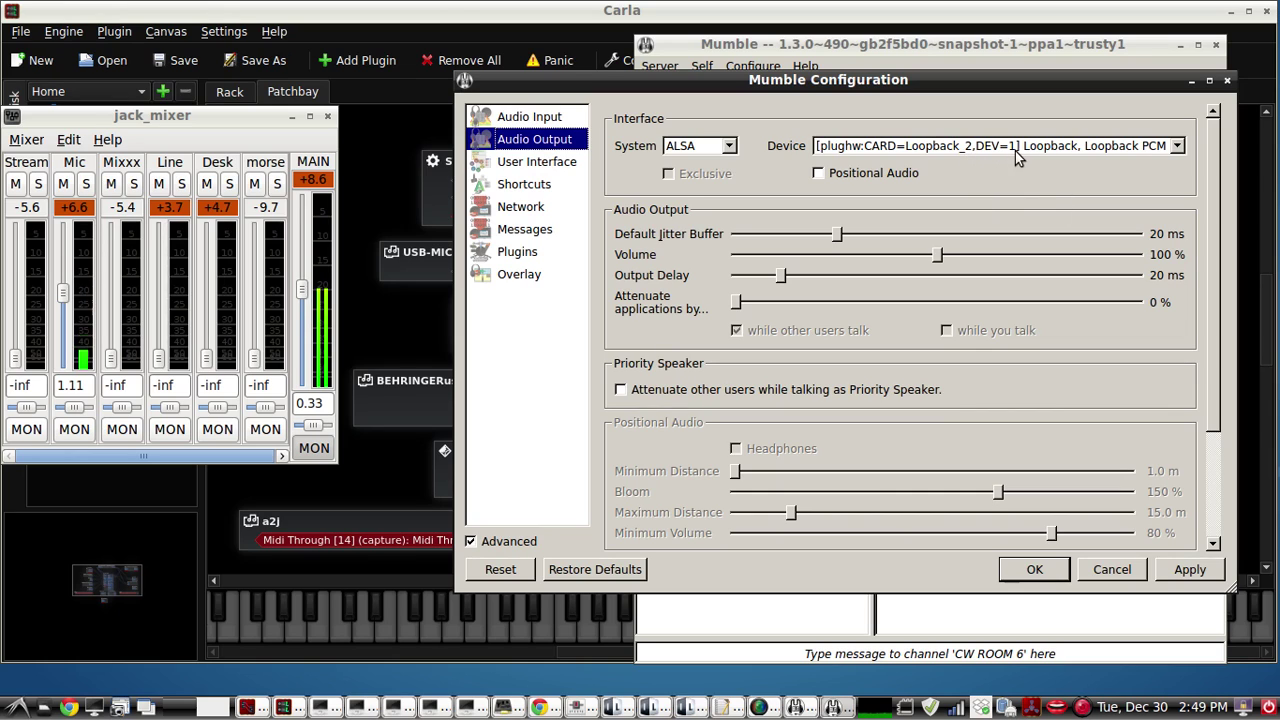
pyautogui.click(1177, 147)
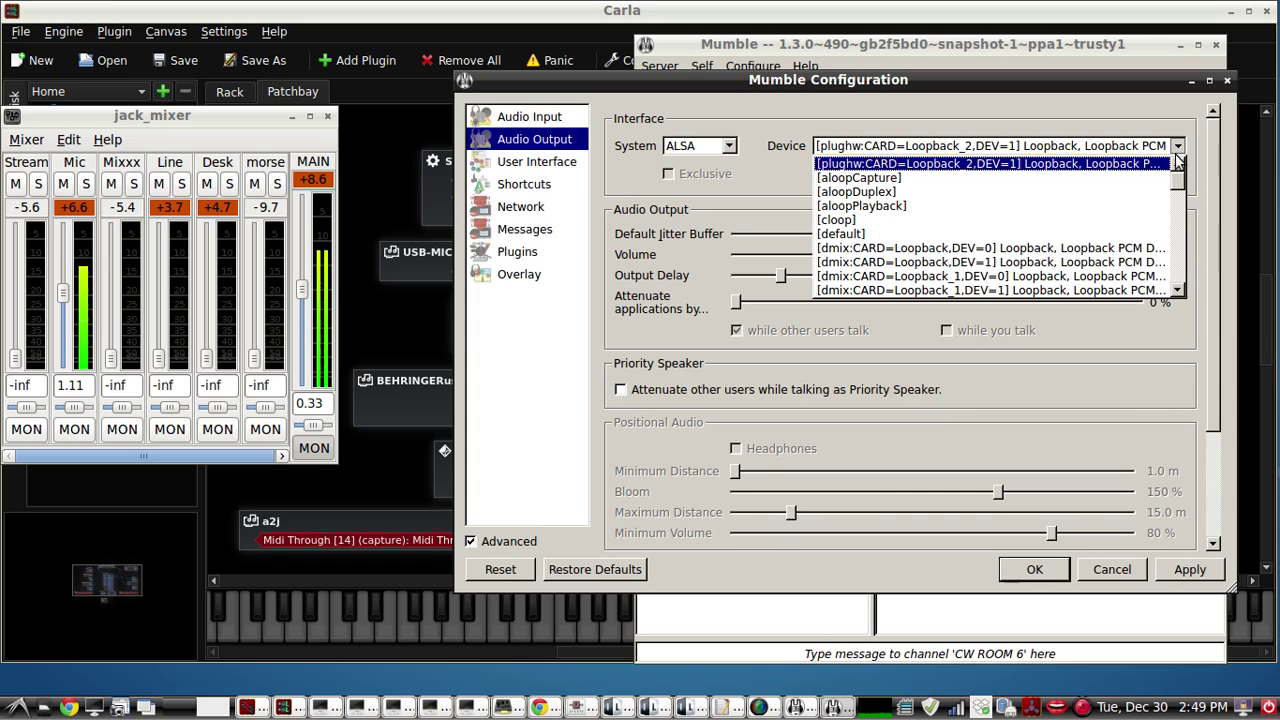
pyautogui.moveTo(1178, 180); pyautogui.dragTo(1178, 247)
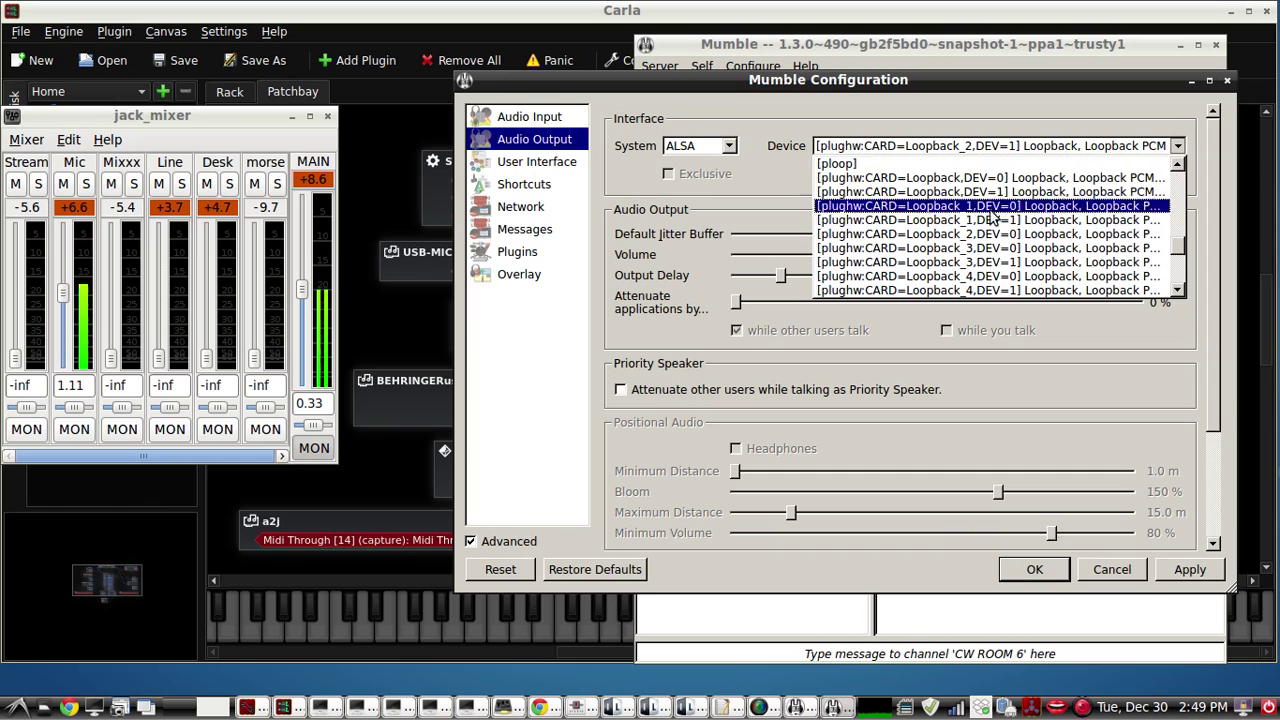
pyautogui.scroll(-2, 1178, 254)
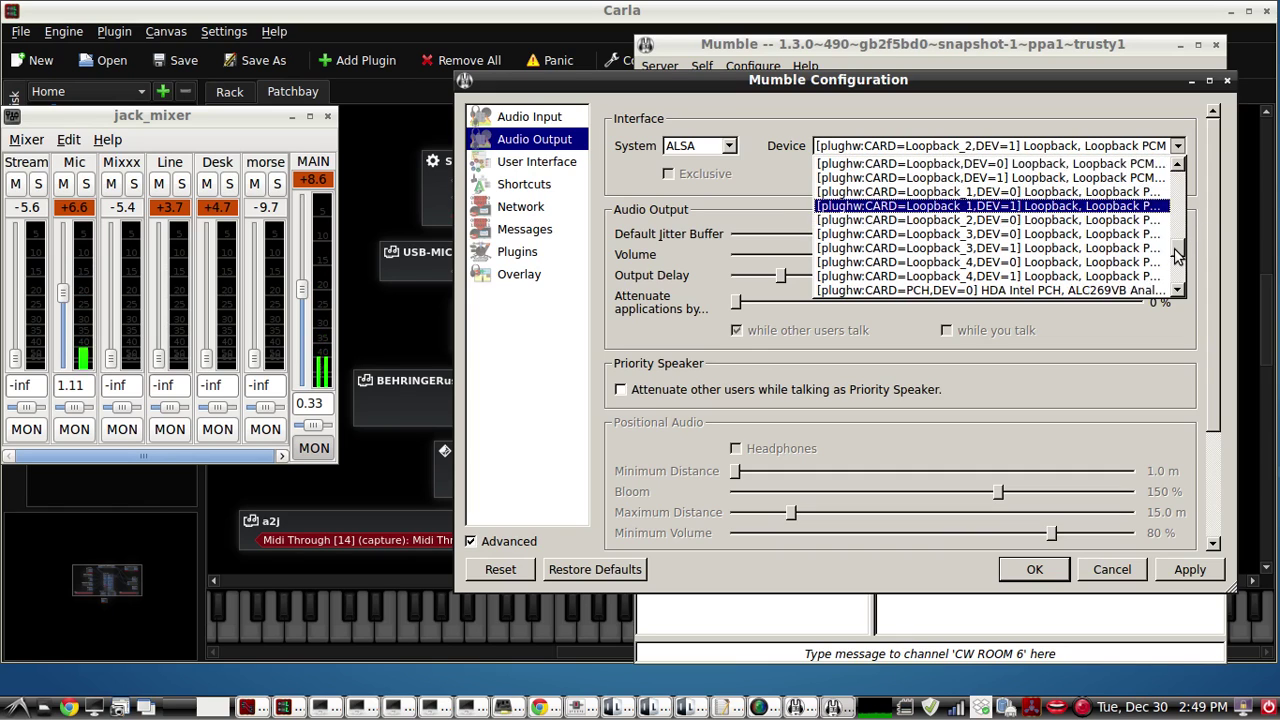
pyautogui.scroll(2, 1178, 254)
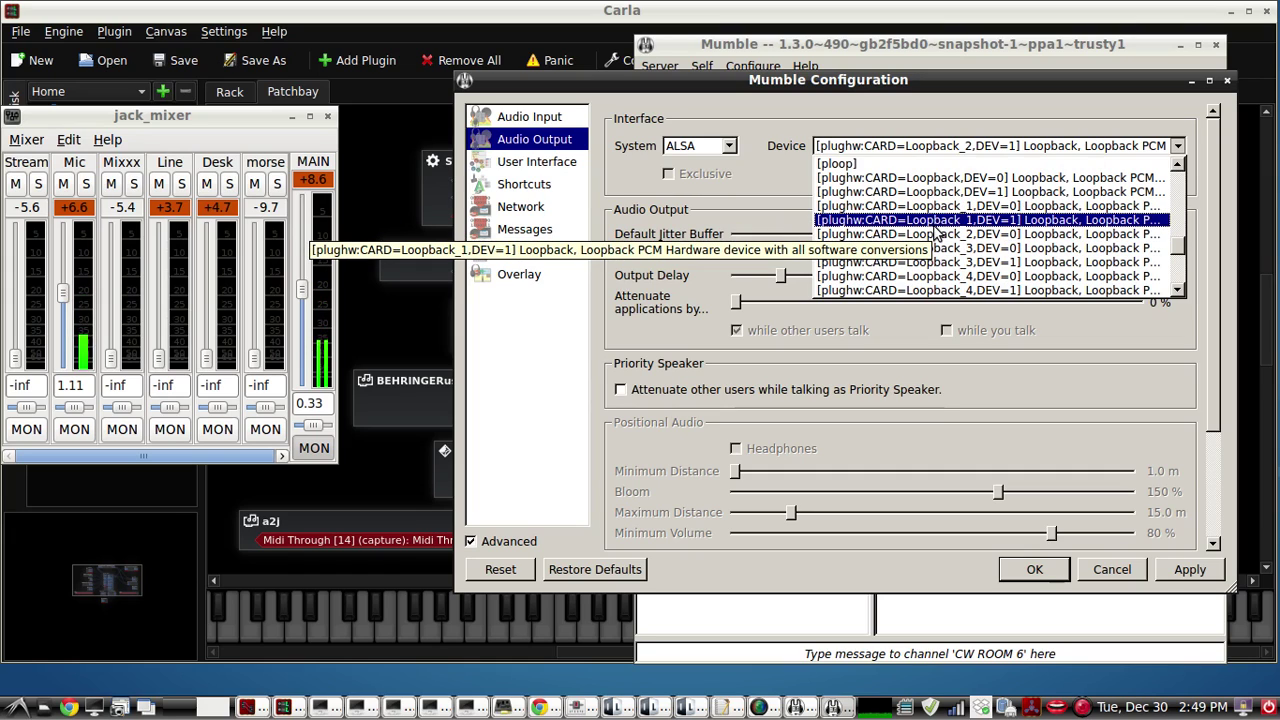
pyautogui.scroll(-8, 940, 222)
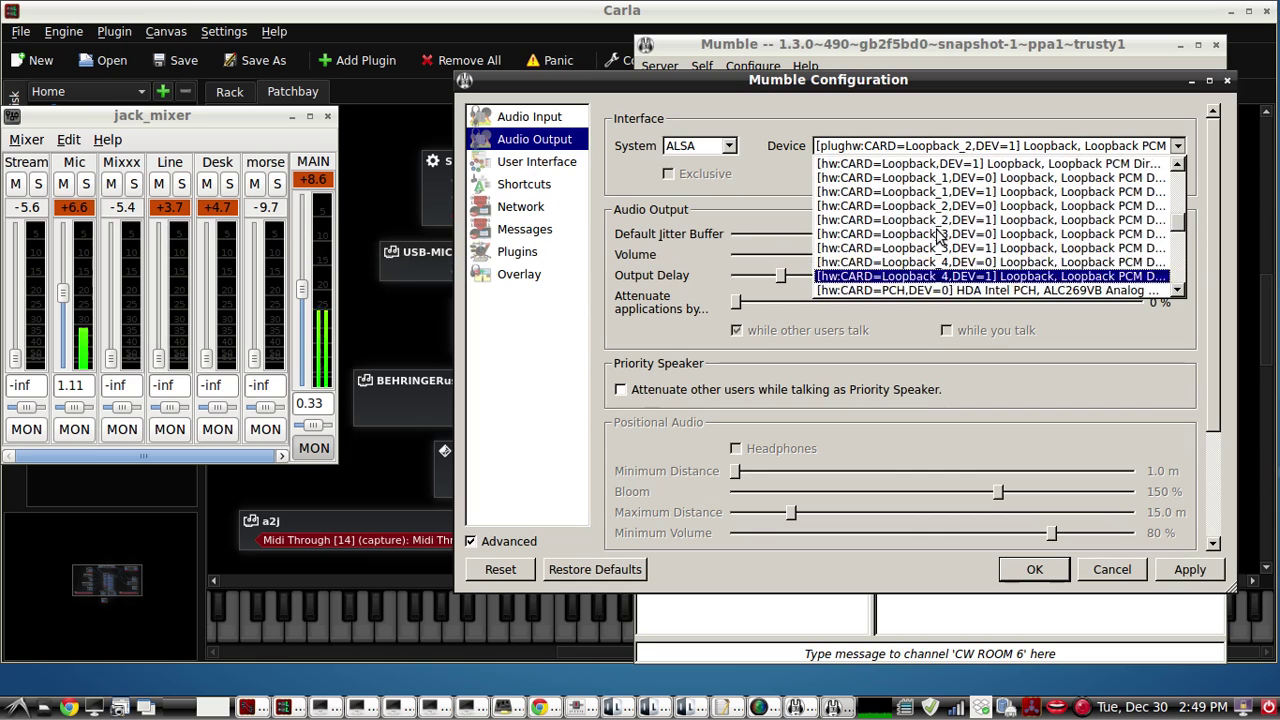
pyautogui.scroll(3, 945, 220)
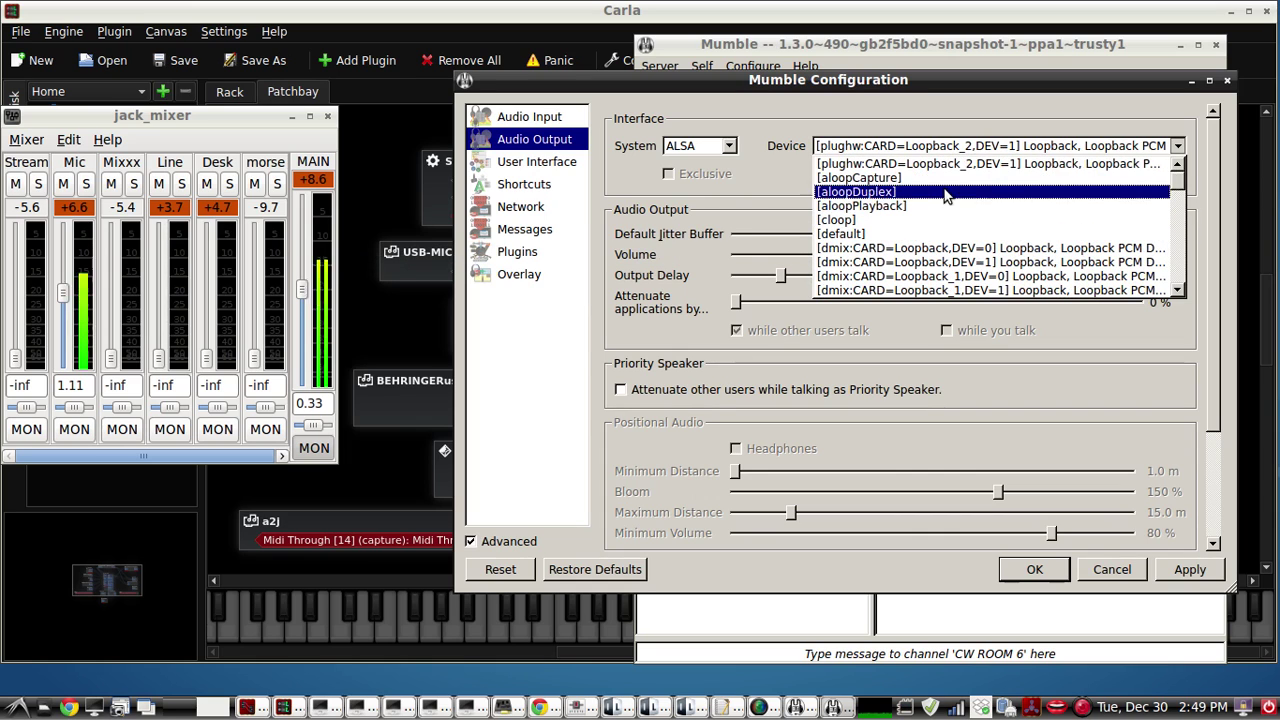
pyautogui.click(933, 166)
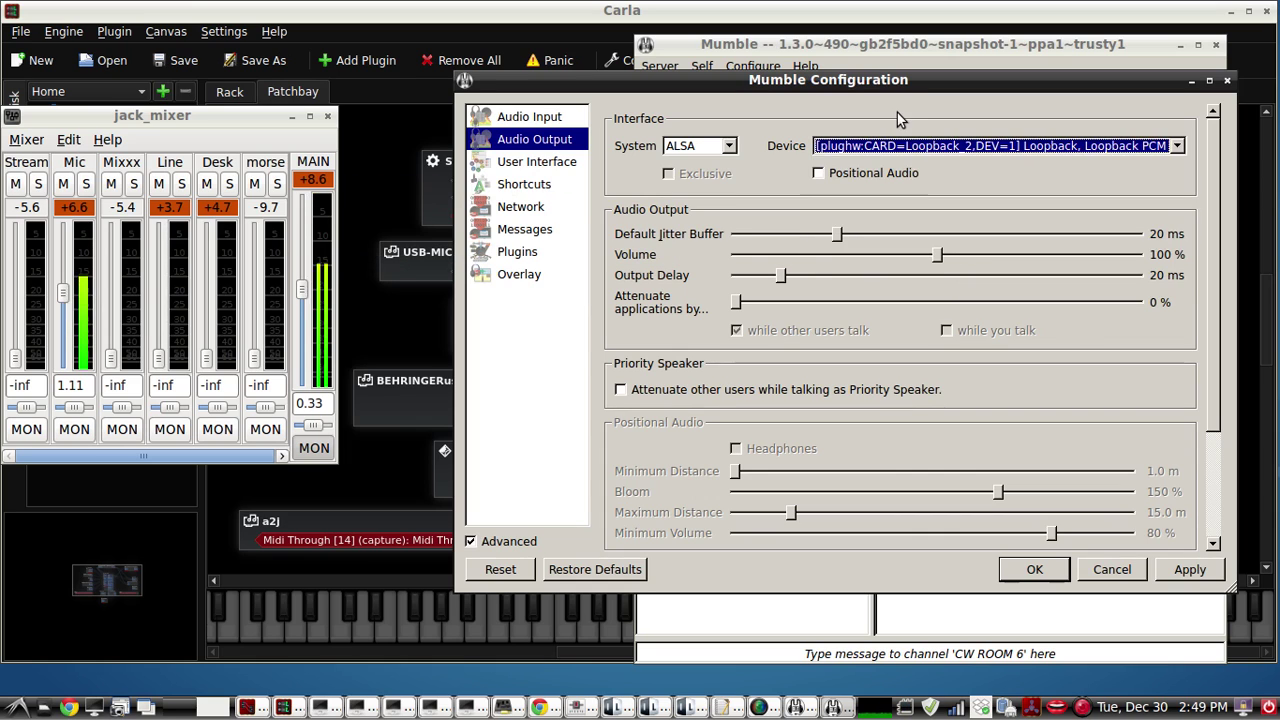
# Step: Review the available ALSA audio input devices, keeping plughw:CARD=Loopback_1,DEV=1 as Mumble's input device
pyautogui.click(530, 118)
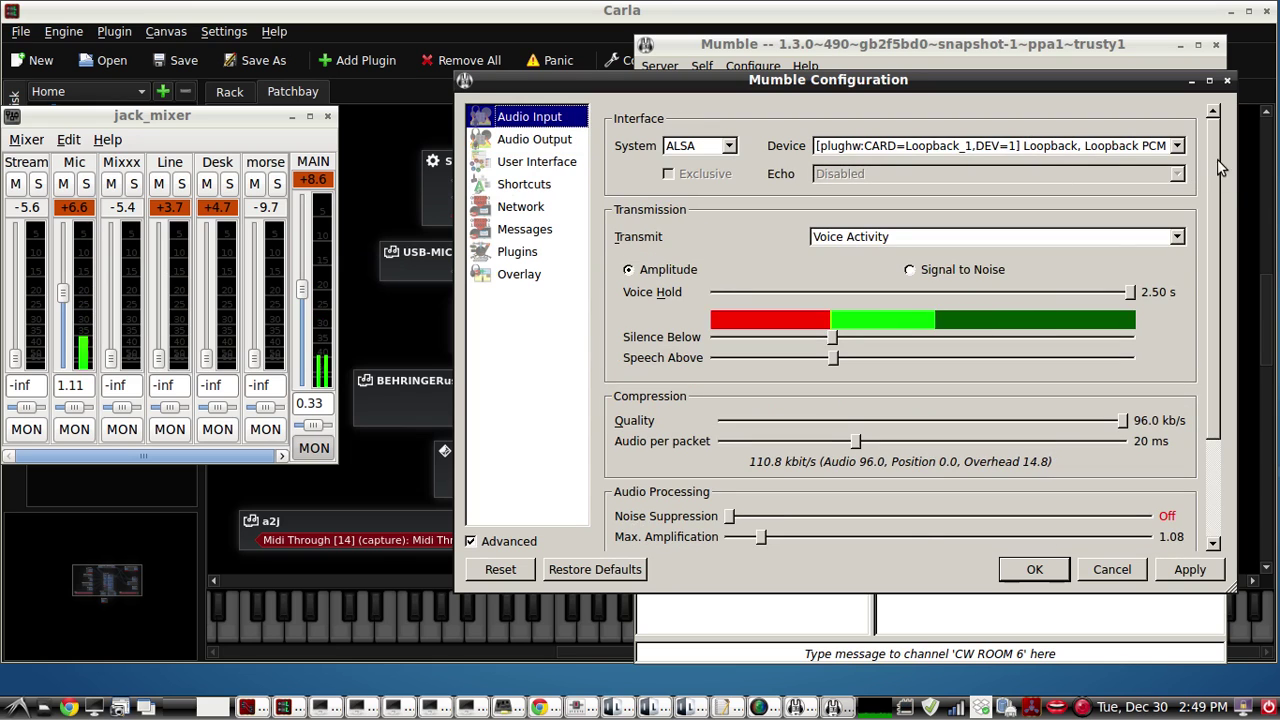
pyautogui.click(1177, 146)
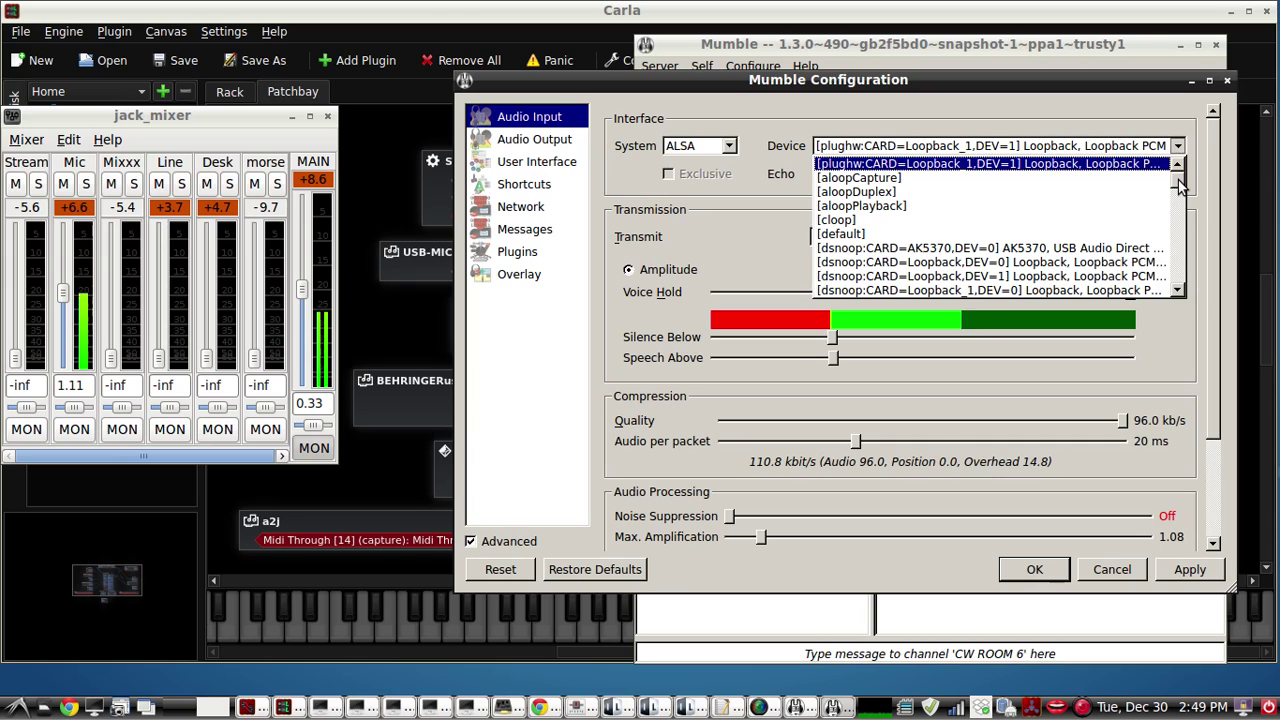
pyautogui.scroll(-2, 1180, 195)
pyautogui.moveTo(1180, 195); pyautogui.dragTo(1178, 244)
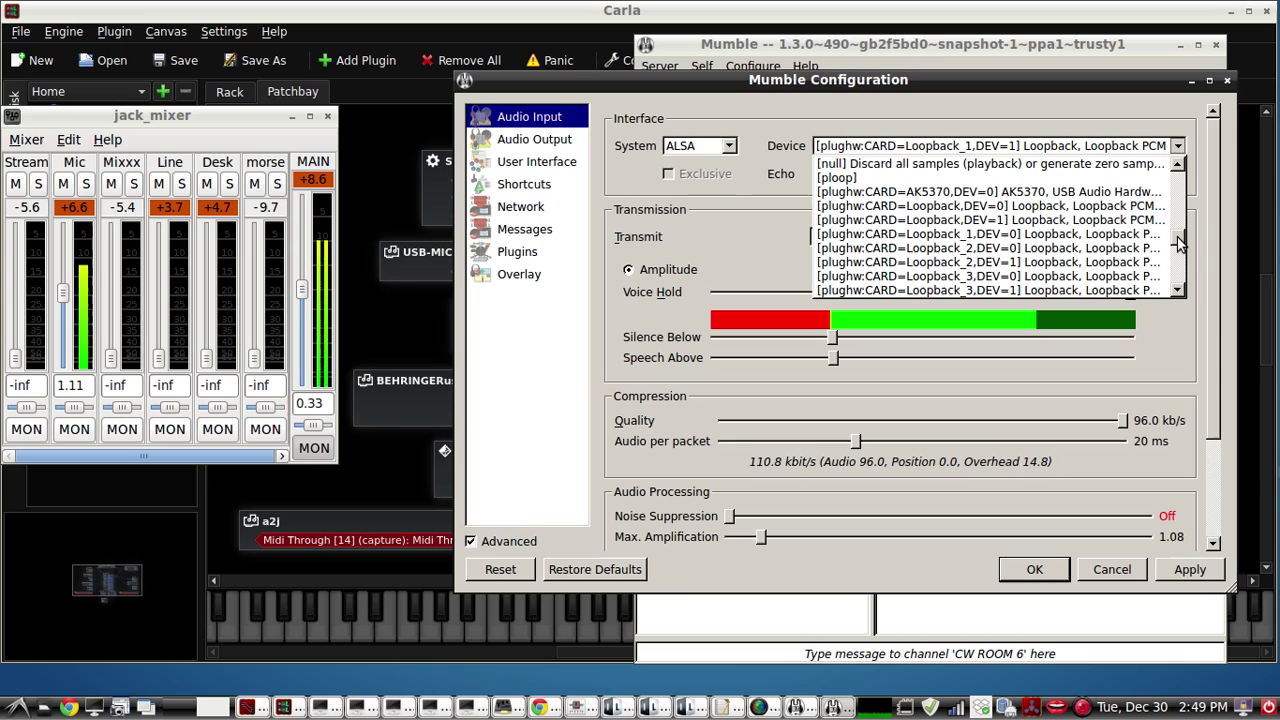
pyautogui.moveTo(1180, 245); pyautogui.dragTo(1178, 178)
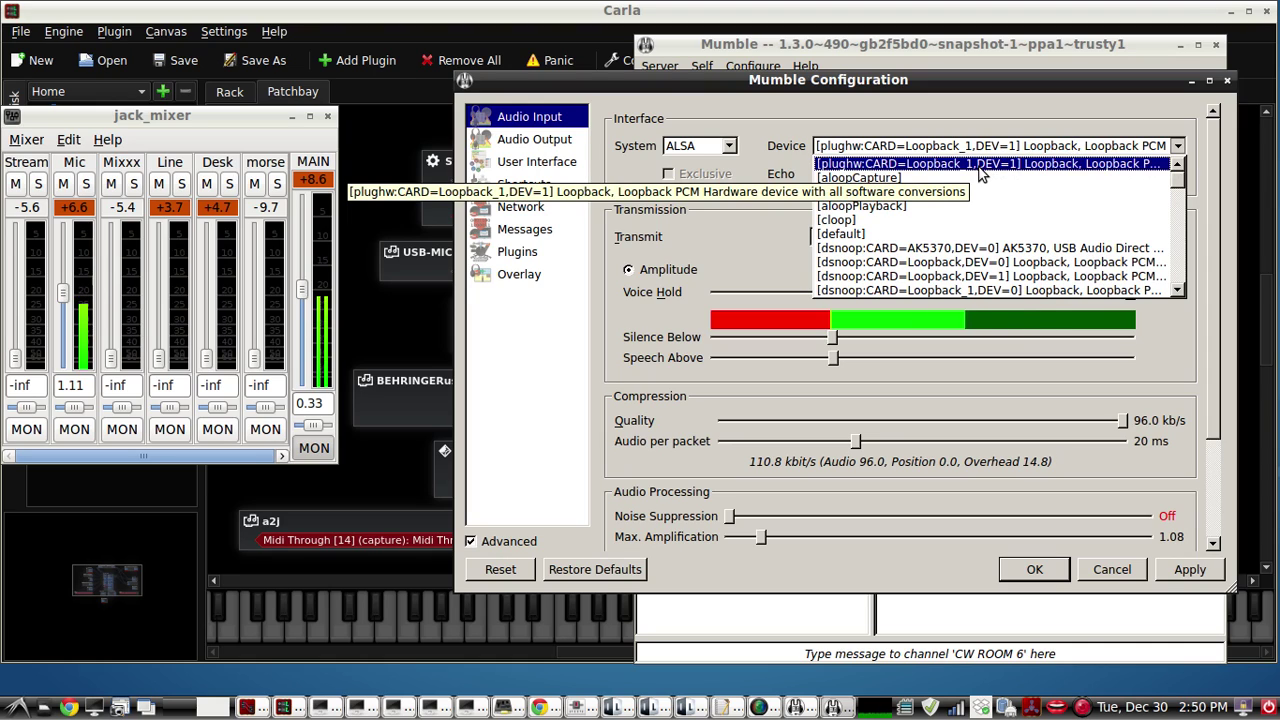
pyautogui.click(956, 114)
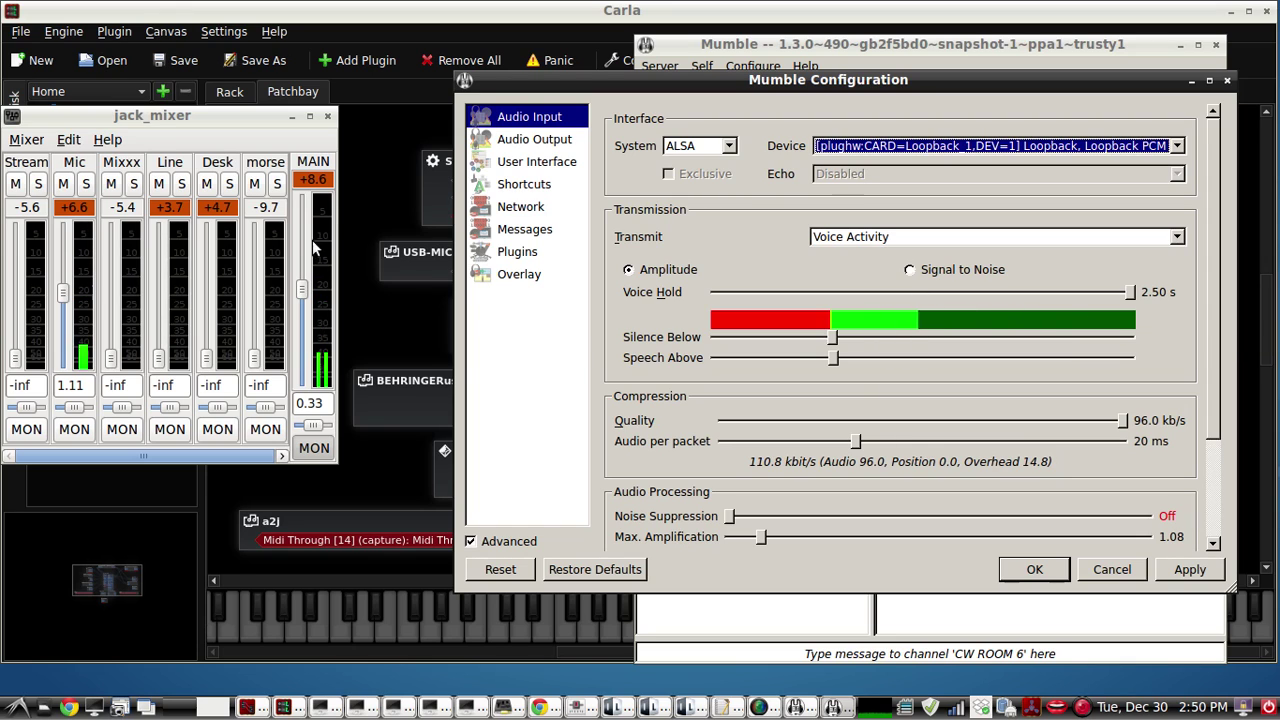
# Step: Raise the morse channel fader in jack_mixer to -1.56
pyautogui.moveTo(254, 358); pyautogui.dragTo(253, 305)
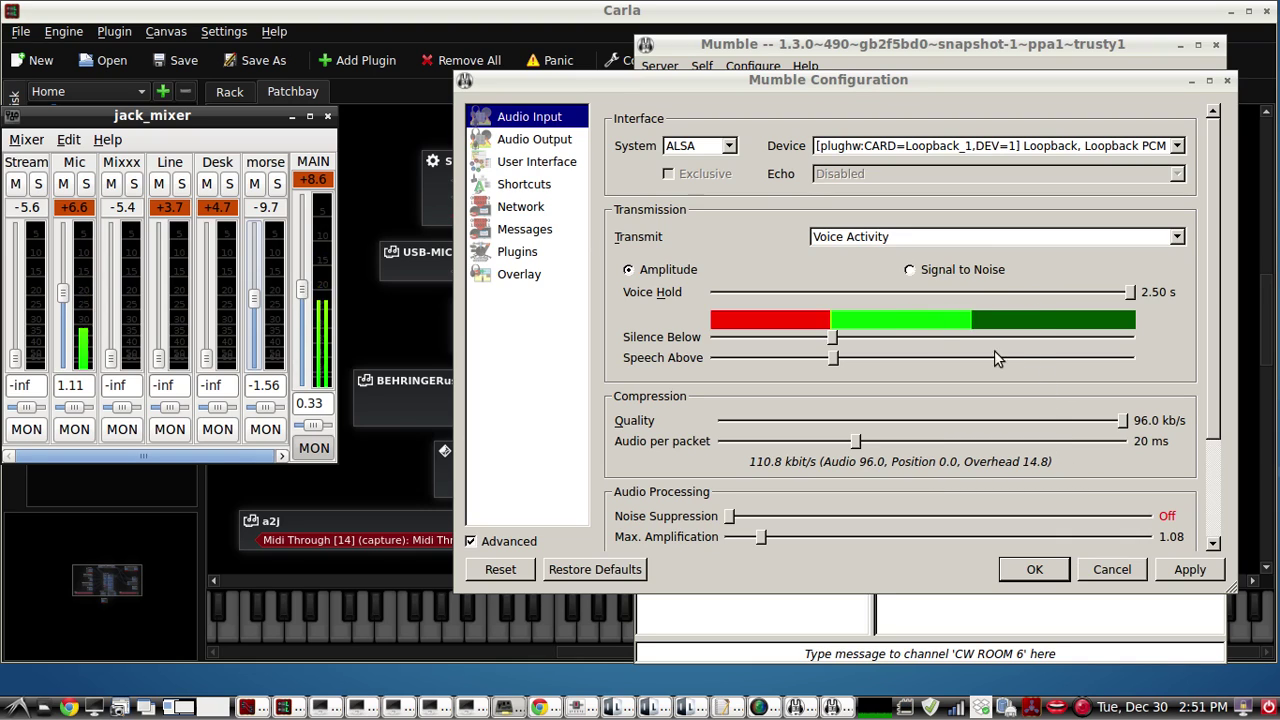
# Step: Recheck the audio output device, accept the Mumble configuration, and minimize the Mumble window
pyautogui.click(534, 139)
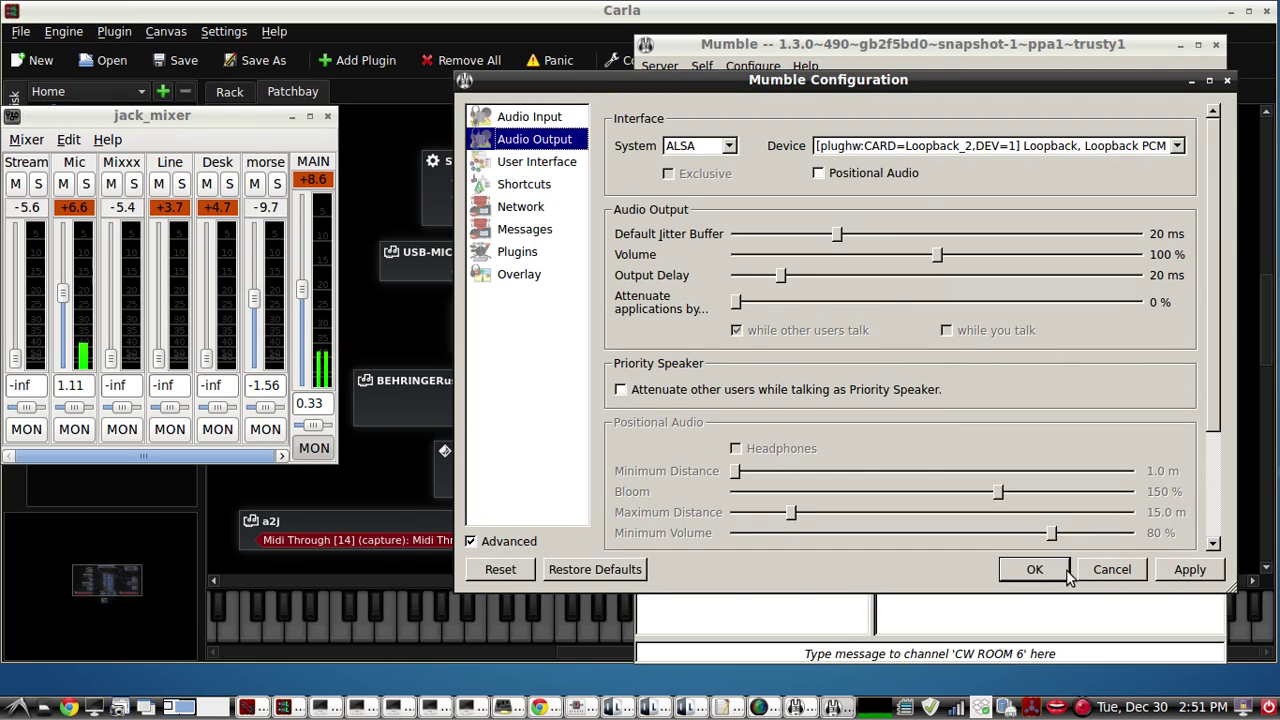
pyautogui.click(1034, 569)
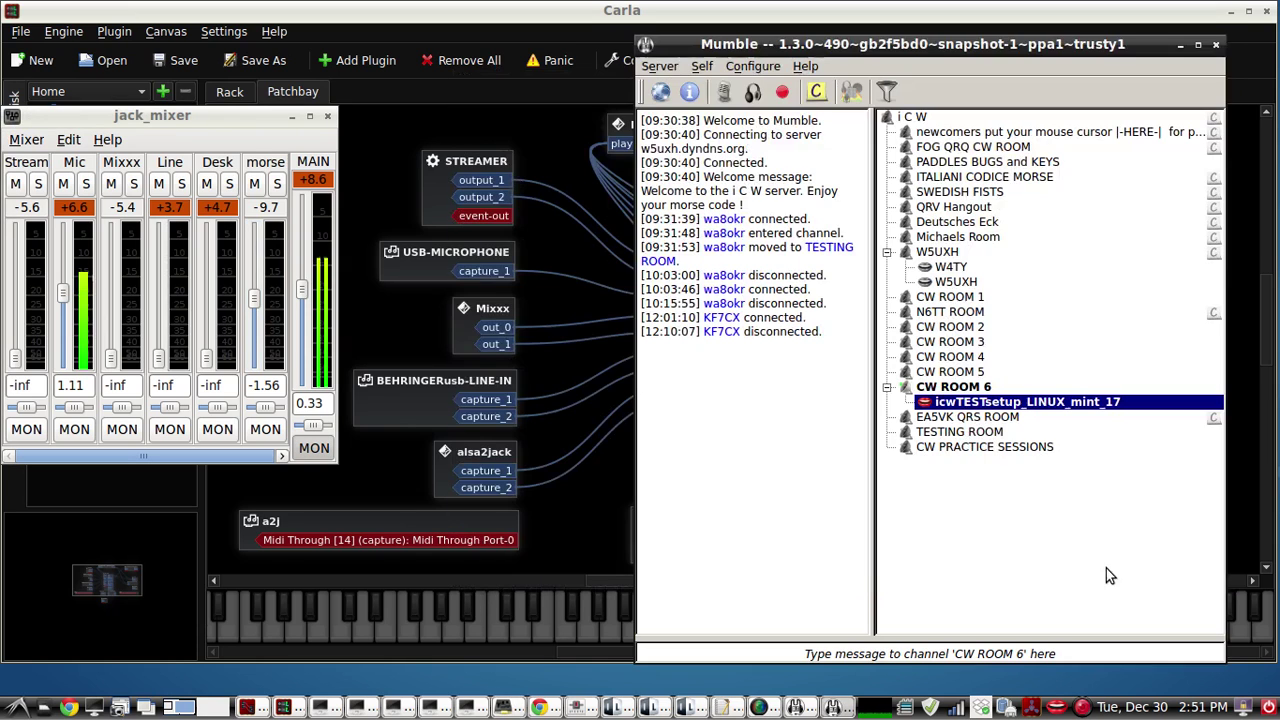
pyautogui.click(1181, 46)
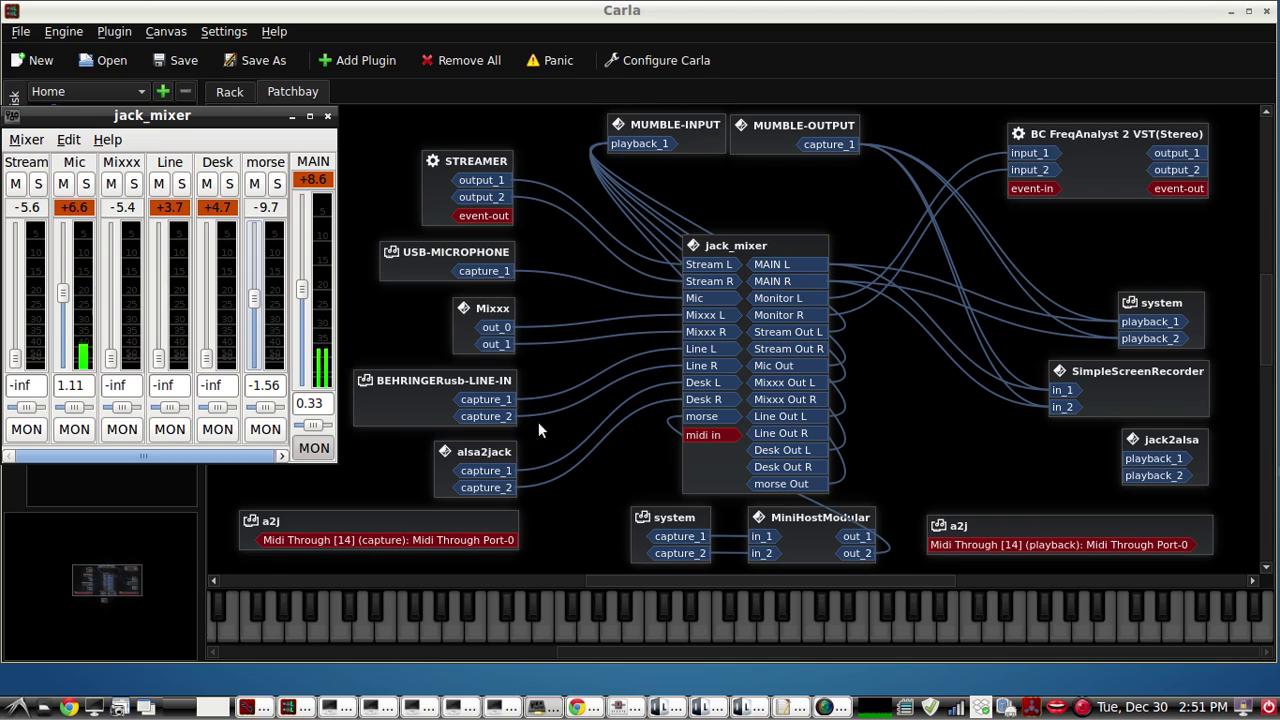
# Step: Switch to the LXTerminal window running MUMBLE-INPUT, highlight its alsa_out command for hw:1,0 to examine it, and minimize the window
pyautogui.click(340, 708)
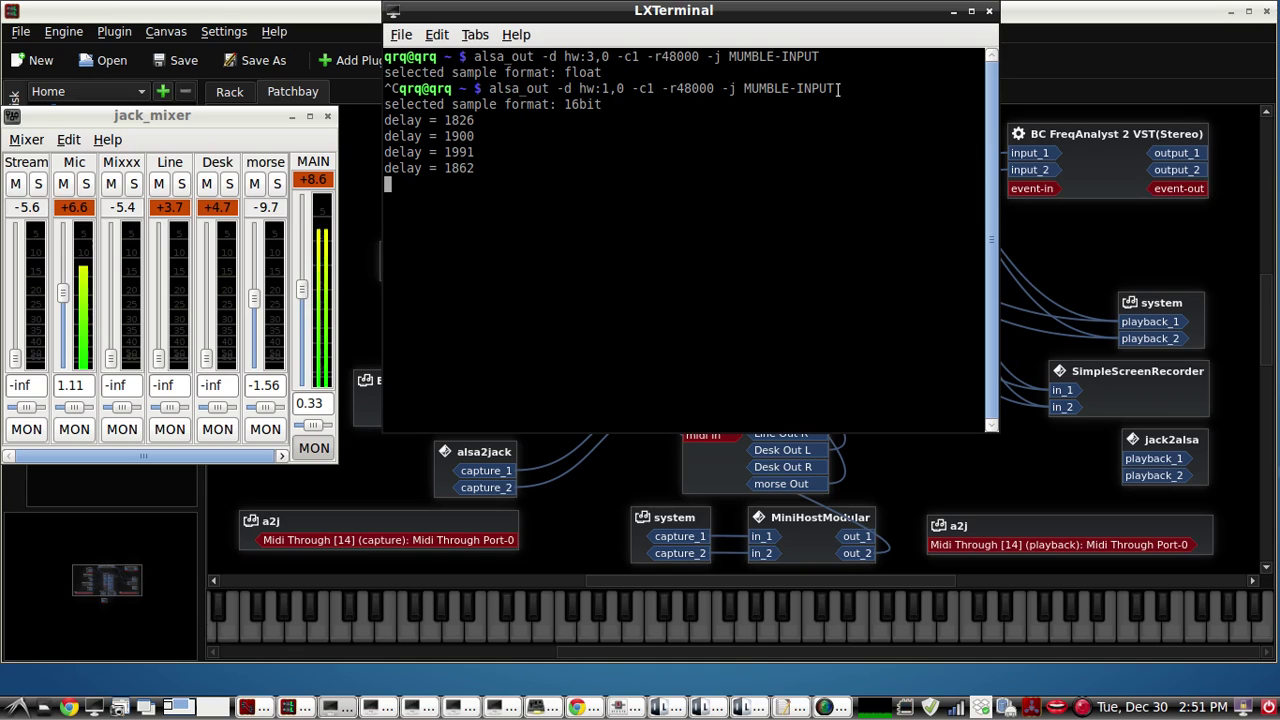
pyautogui.moveTo(840, 88); pyautogui.dragTo(505, 90)
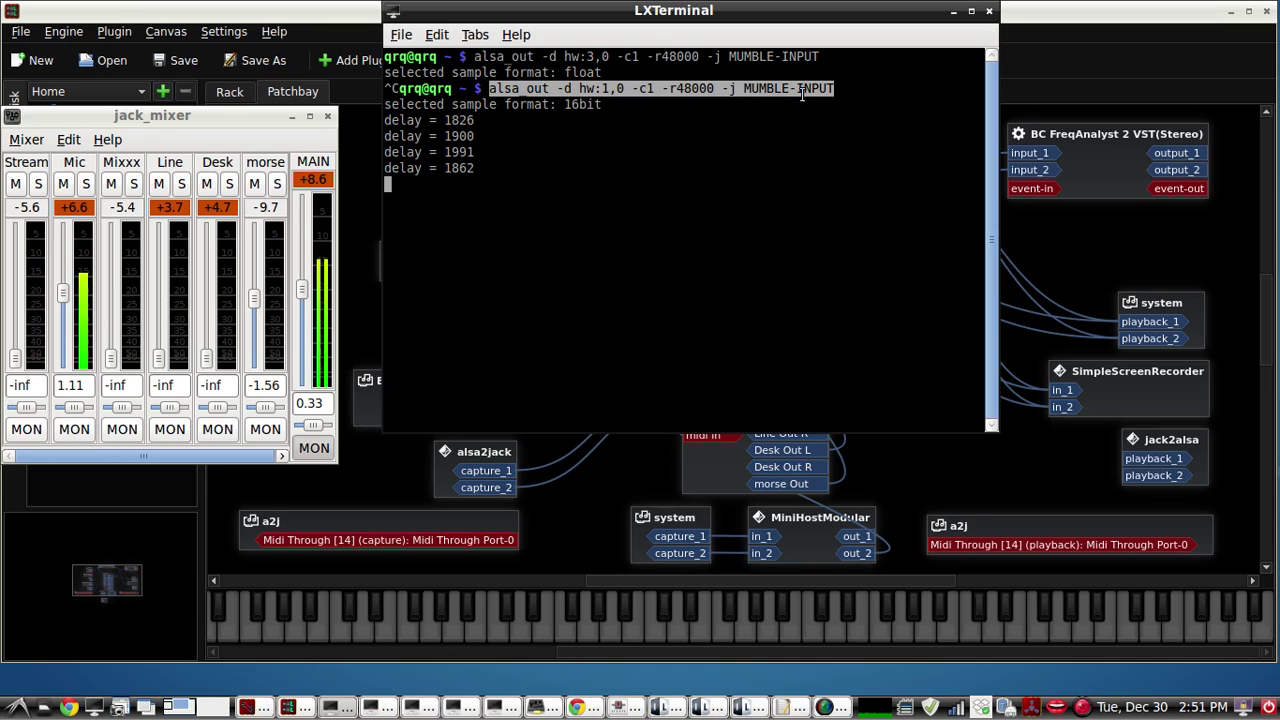
pyautogui.click(954, 11)
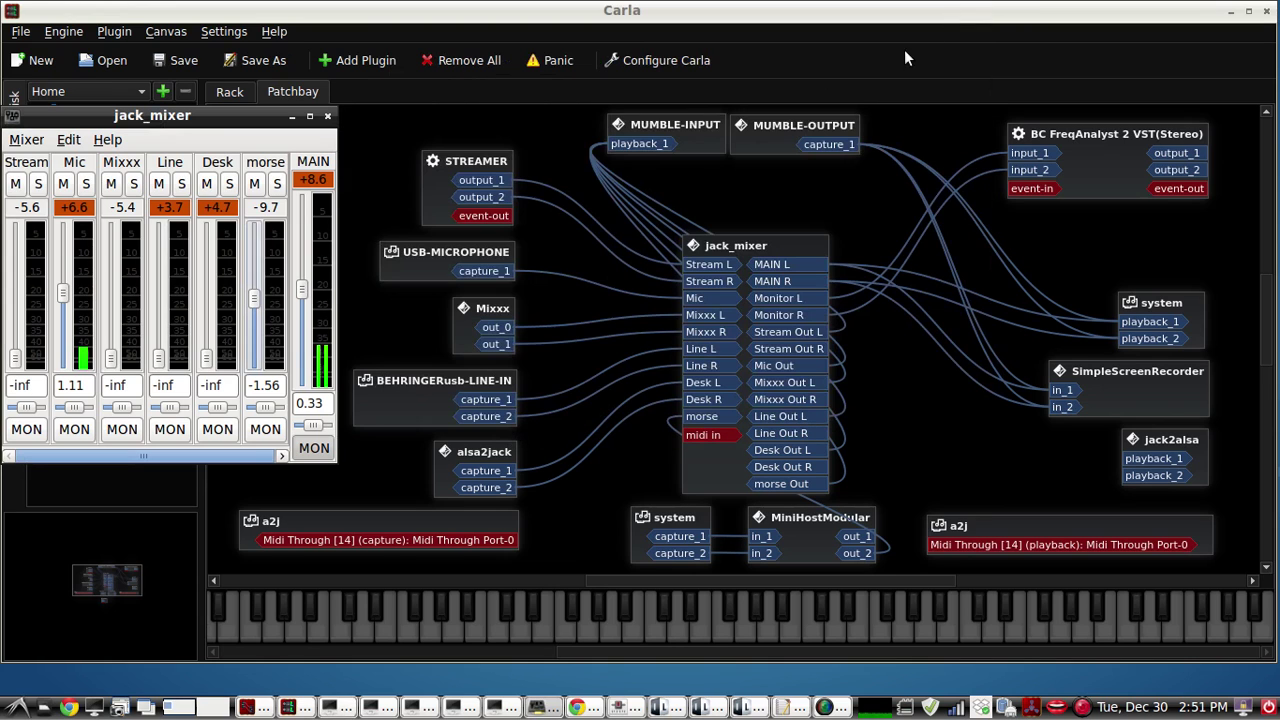
# Step: Select the MUMBLE-INPUT node in Carla's patchbay to examine its connections
pyautogui.click(711, 132)
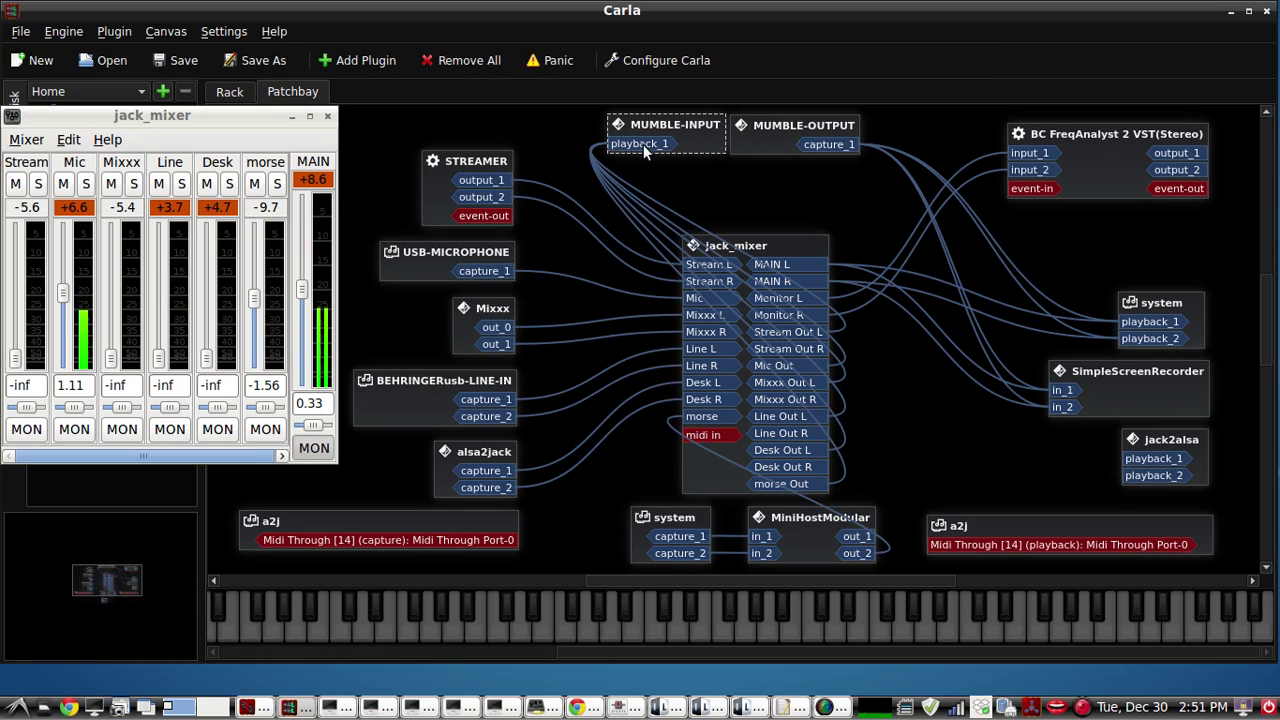
# Step: Select the MUMBLE-OUTPUT node, highlight its alsa_in command for hw:2,0 in the matching LXTerminal window to examine it, and minimize the window
pyautogui.moveTo(771, 137); pyautogui.dragTo(767, 137)
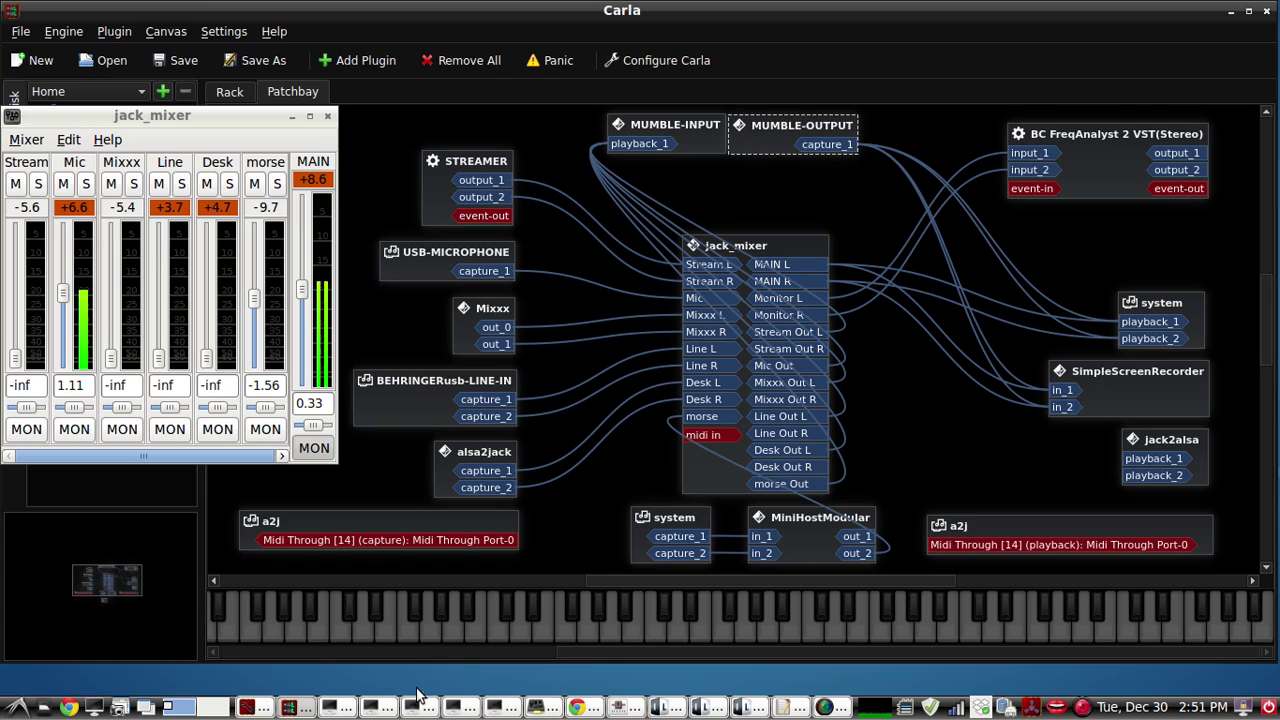
pyautogui.click(368, 710)
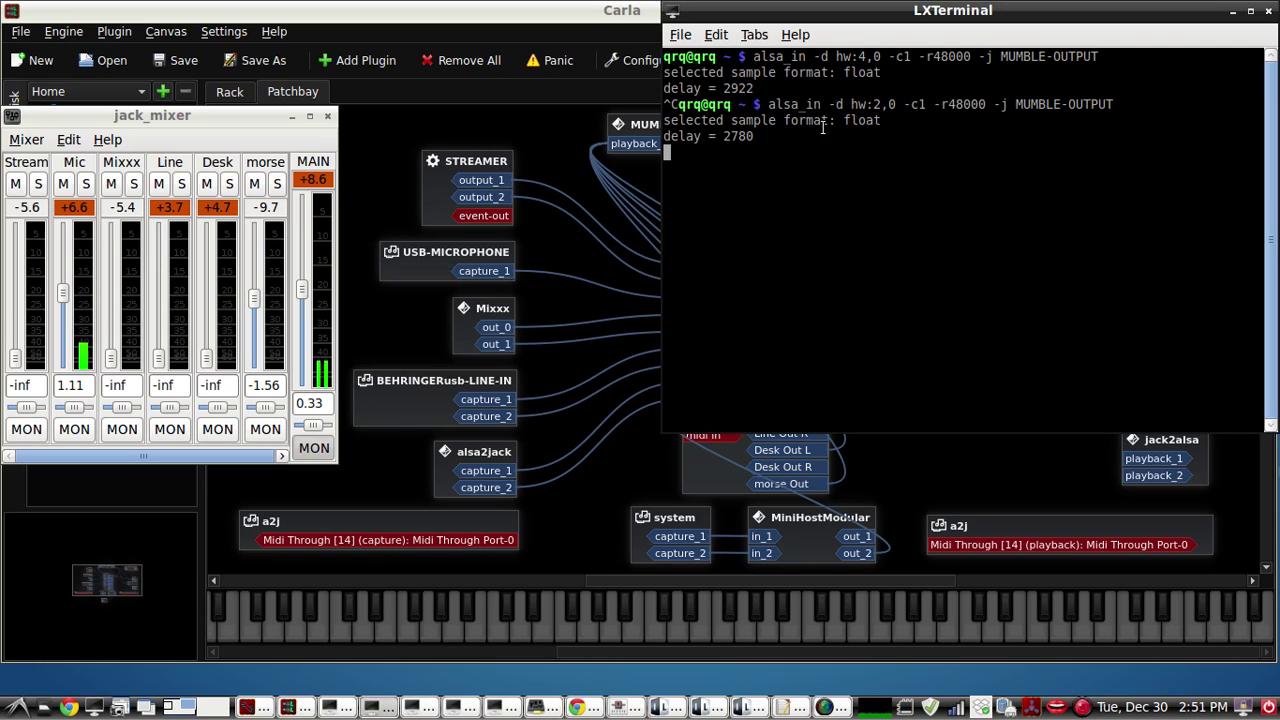
pyautogui.moveTo(769, 104); pyautogui.dragTo(1113, 104)
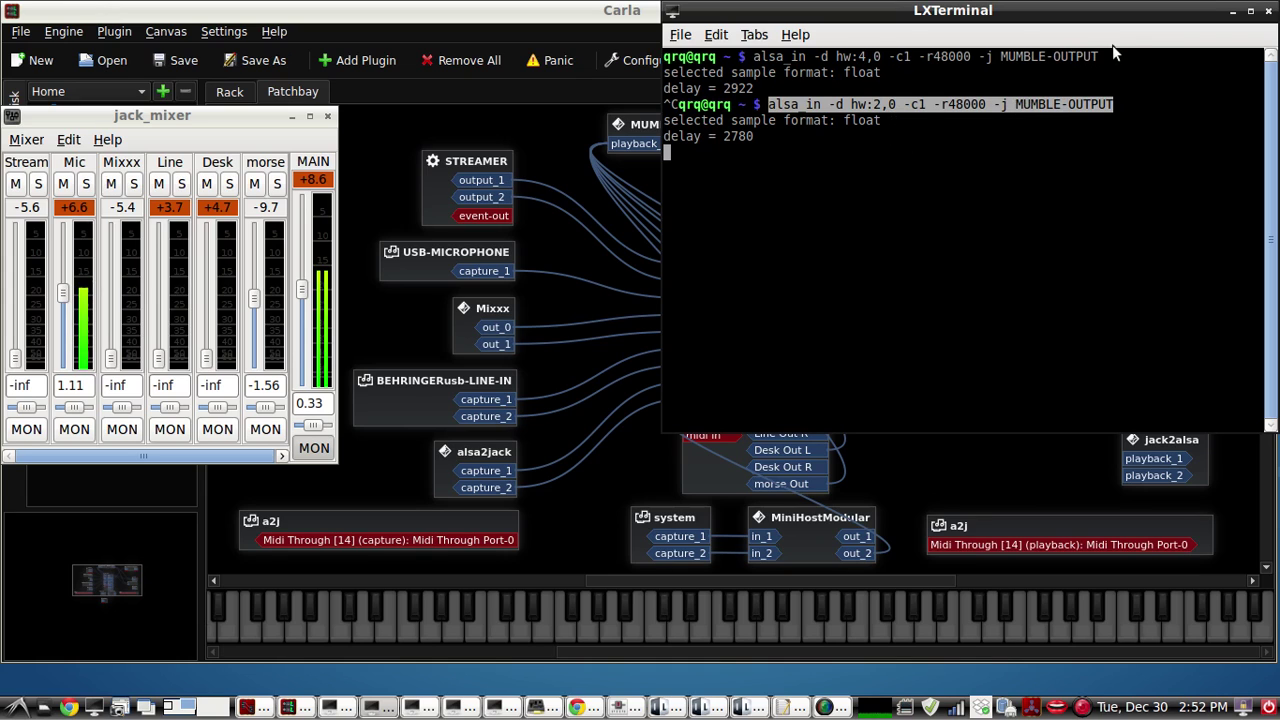
pyautogui.click(1231, 12)
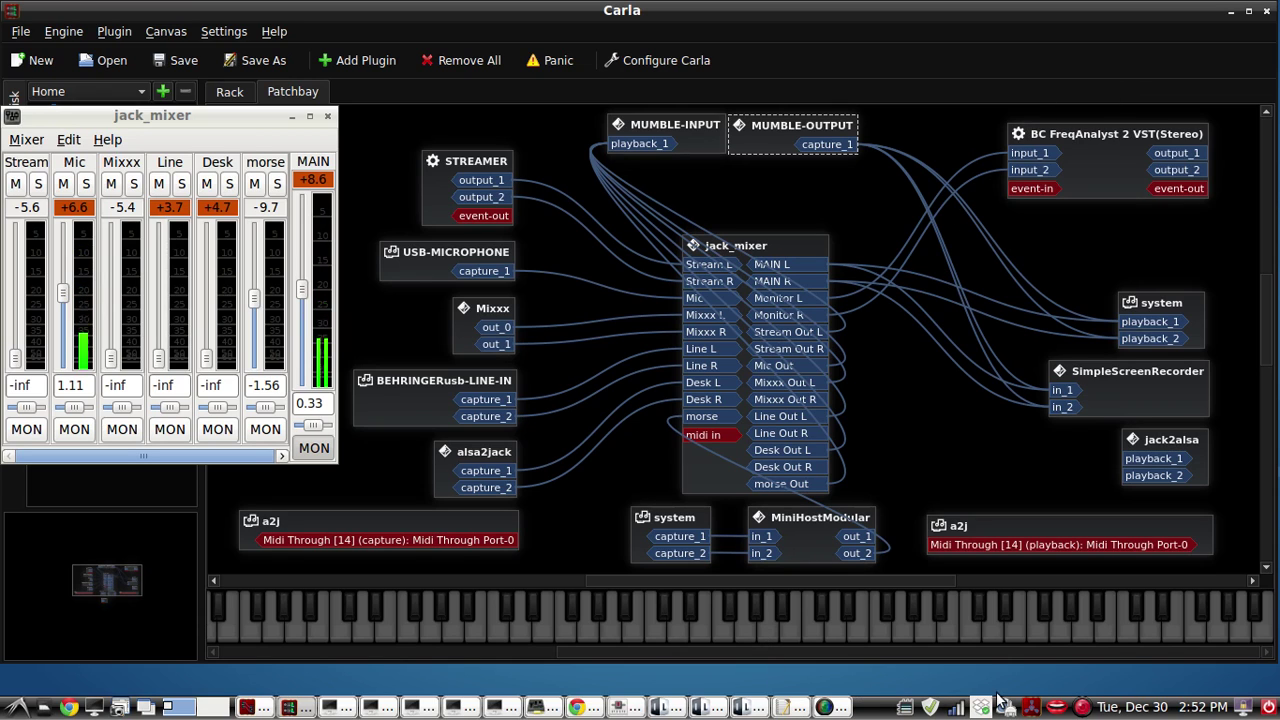
# Step: Switch to Mumble and browse the ALSA loopback devices available for audio input in its configuration
pyautogui.click(1052, 706)
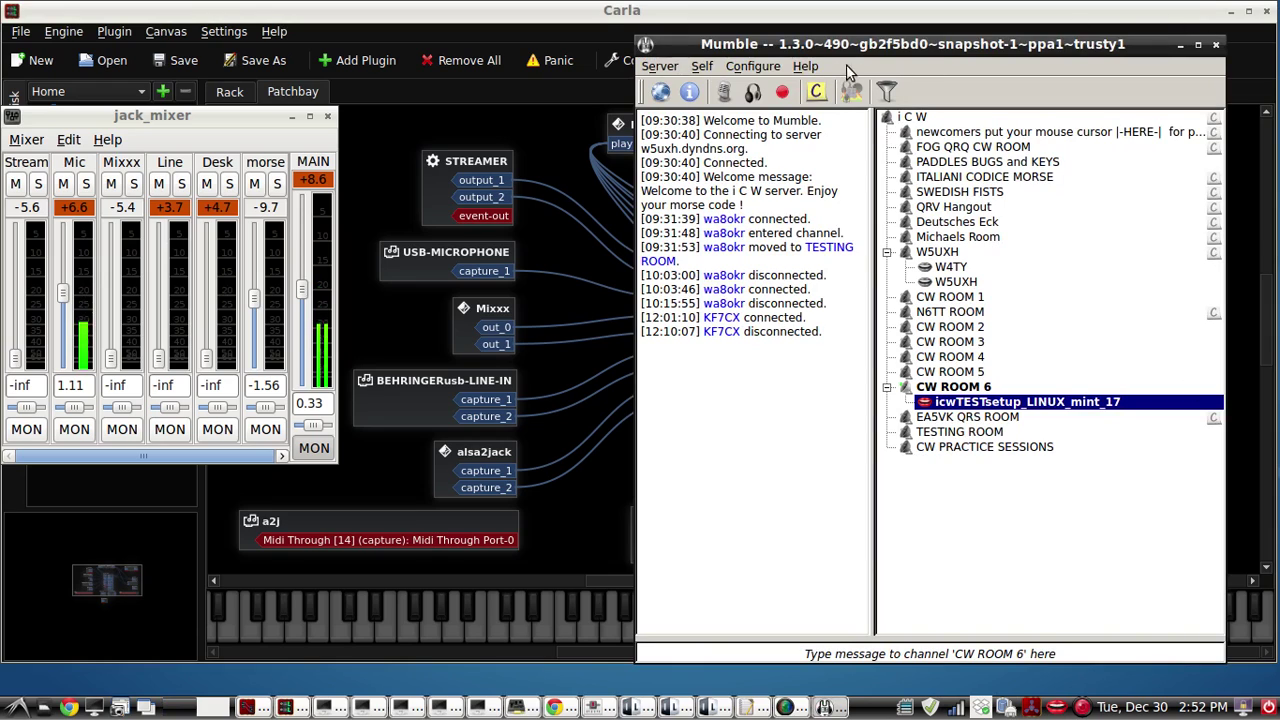
pyautogui.click(770, 68)
pyautogui.click(772, 88)
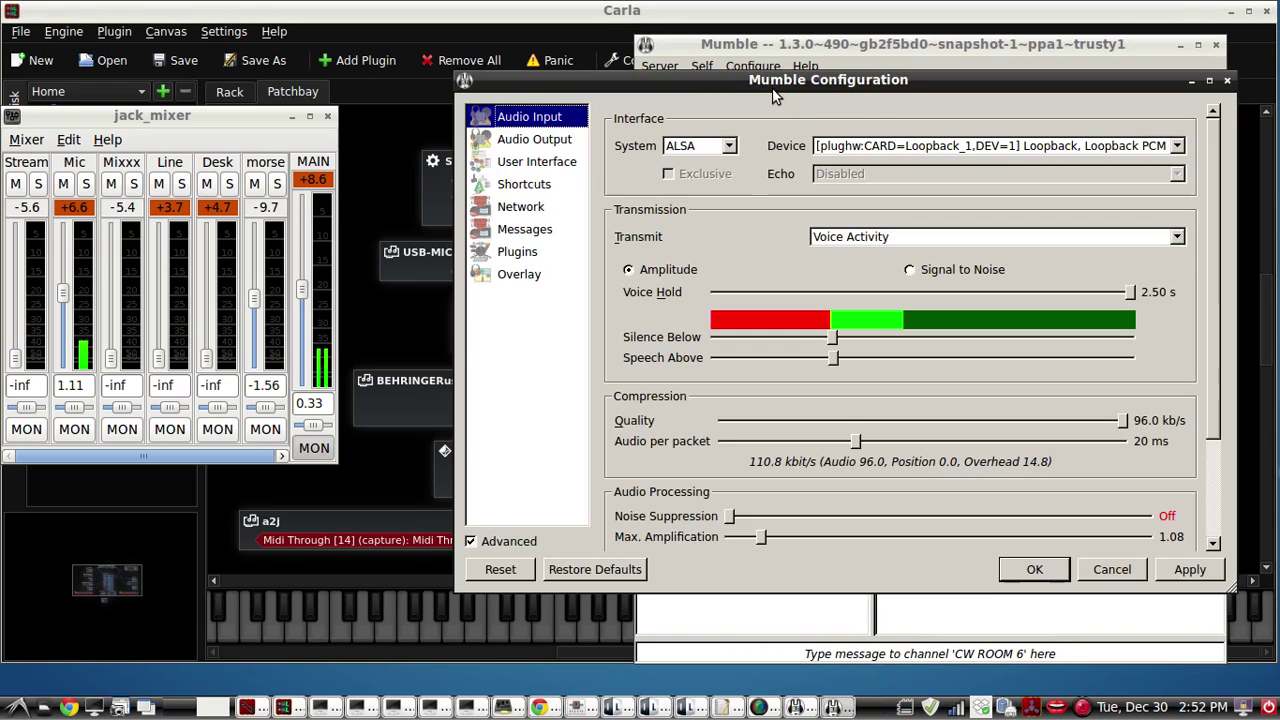
pyautogui.click(1182, 149)
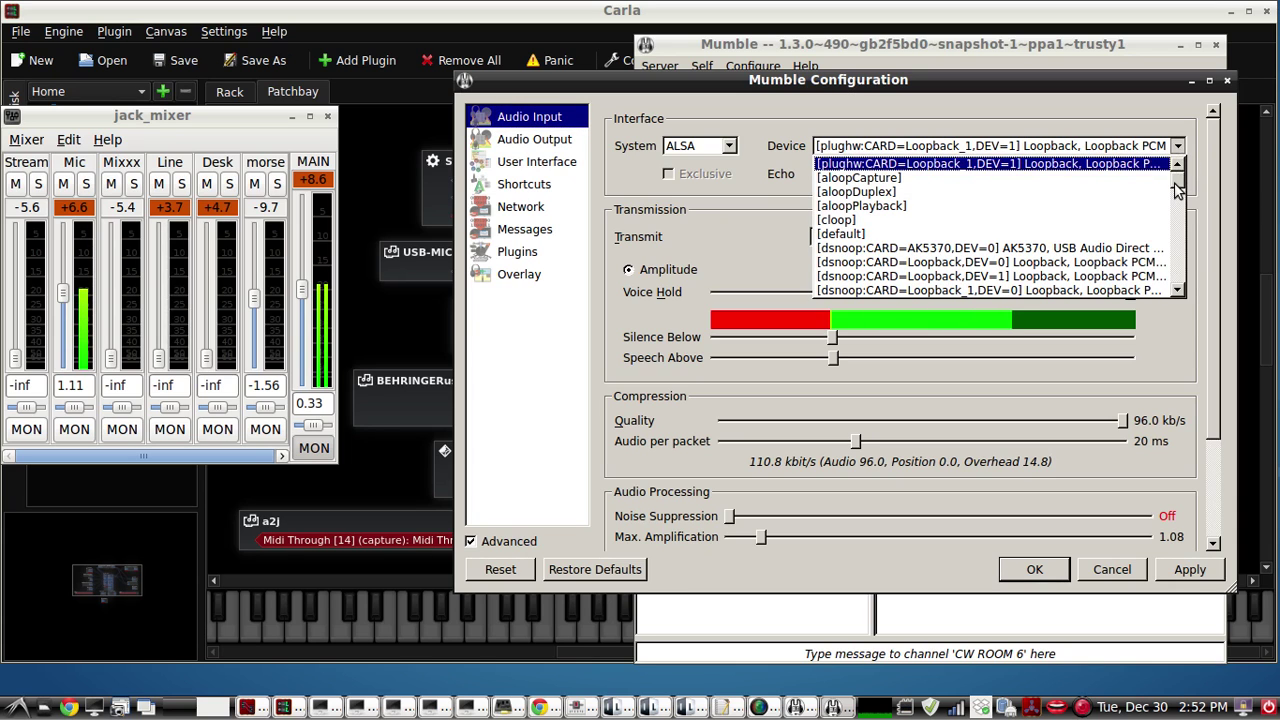
pyautogui.moveTo(1177, 190); pyautogui.dragTo(1177, 226)
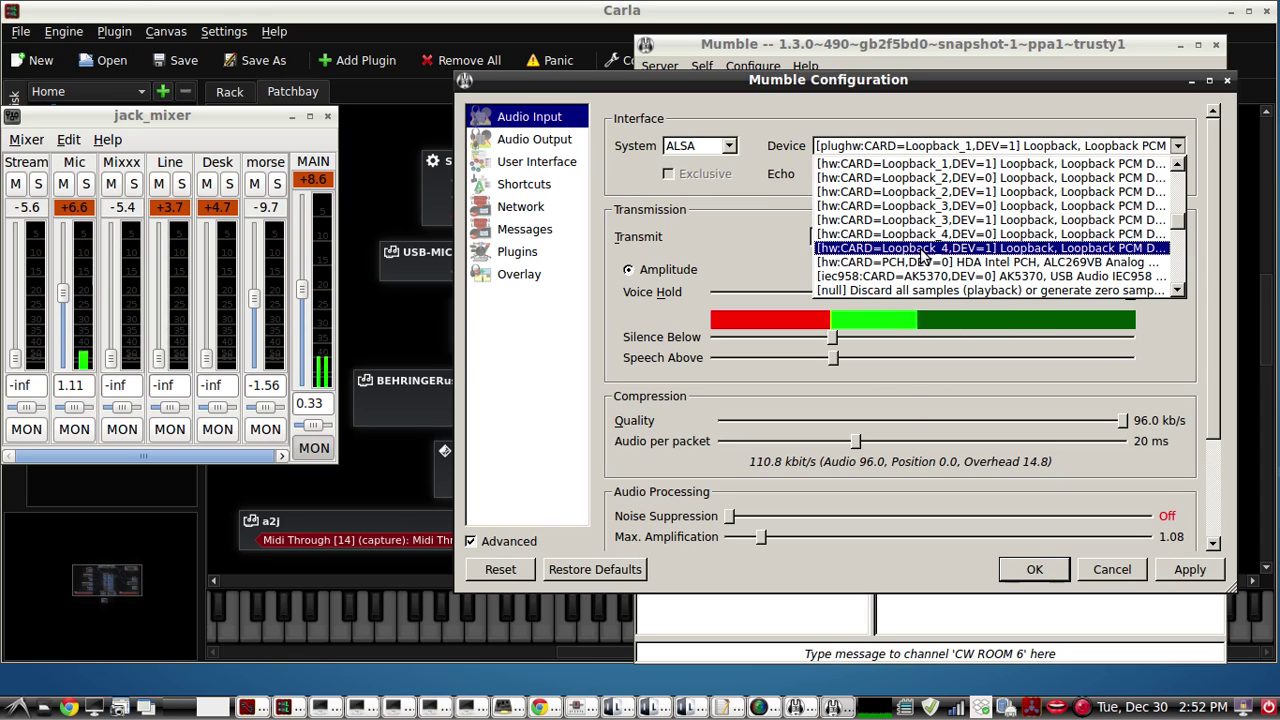
pyautogui.scroll(3, 925, 235)
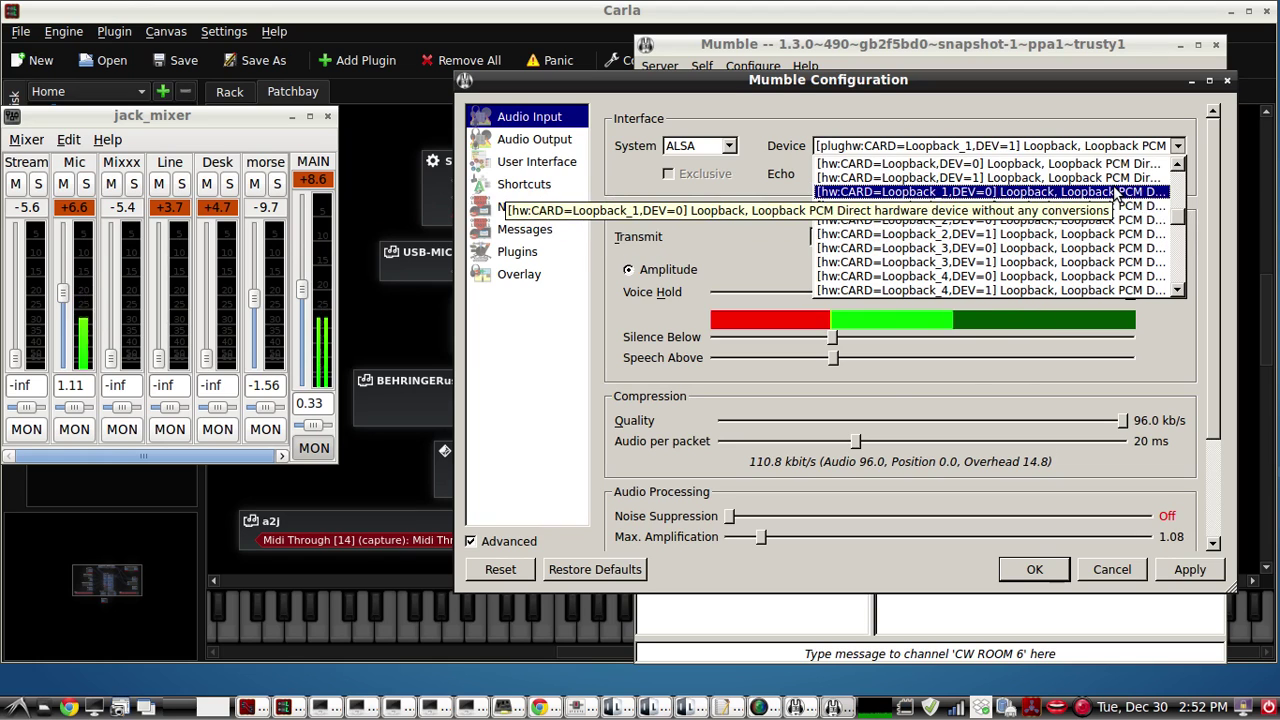
# Step: Review Mumble's audio output and input settings, close the configuration without changes, and minimize Mumble
pyautogui.click(558, 128)
pyautogui.click(550, 140)
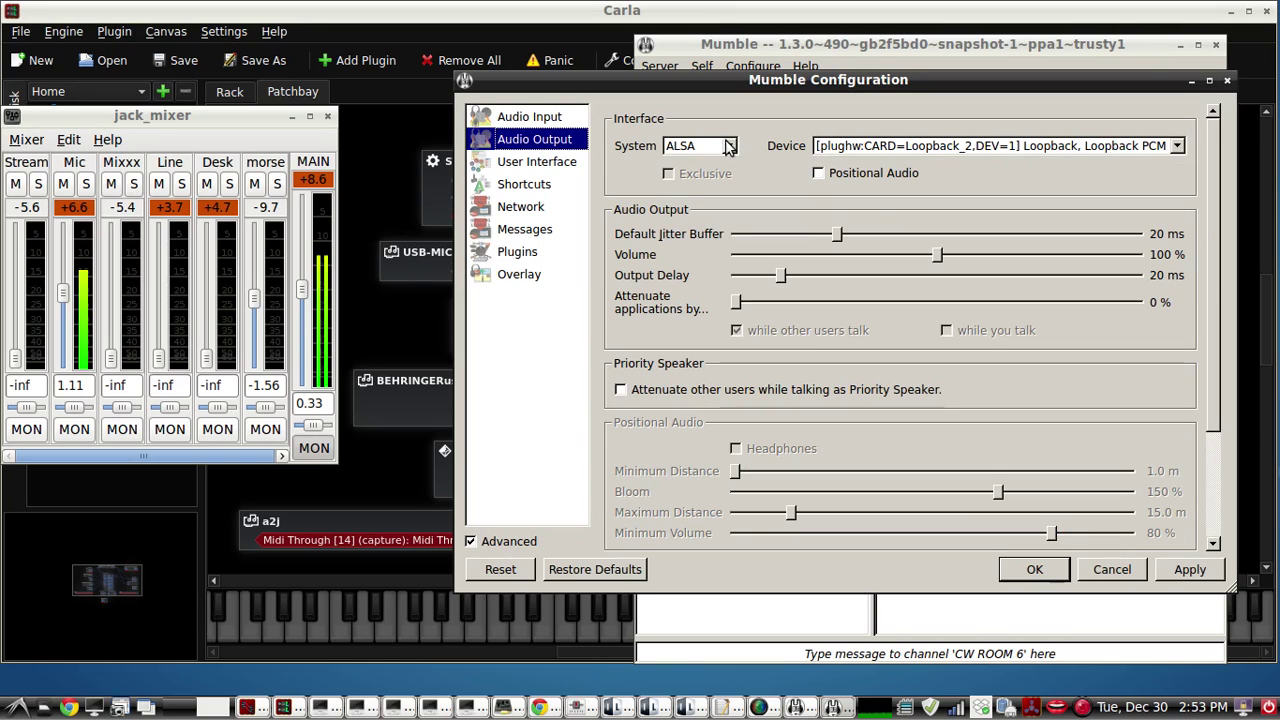
pyautogui.click(728, 146)
pyautogui.click(684, 158)
pyautogui.click(568, 116)
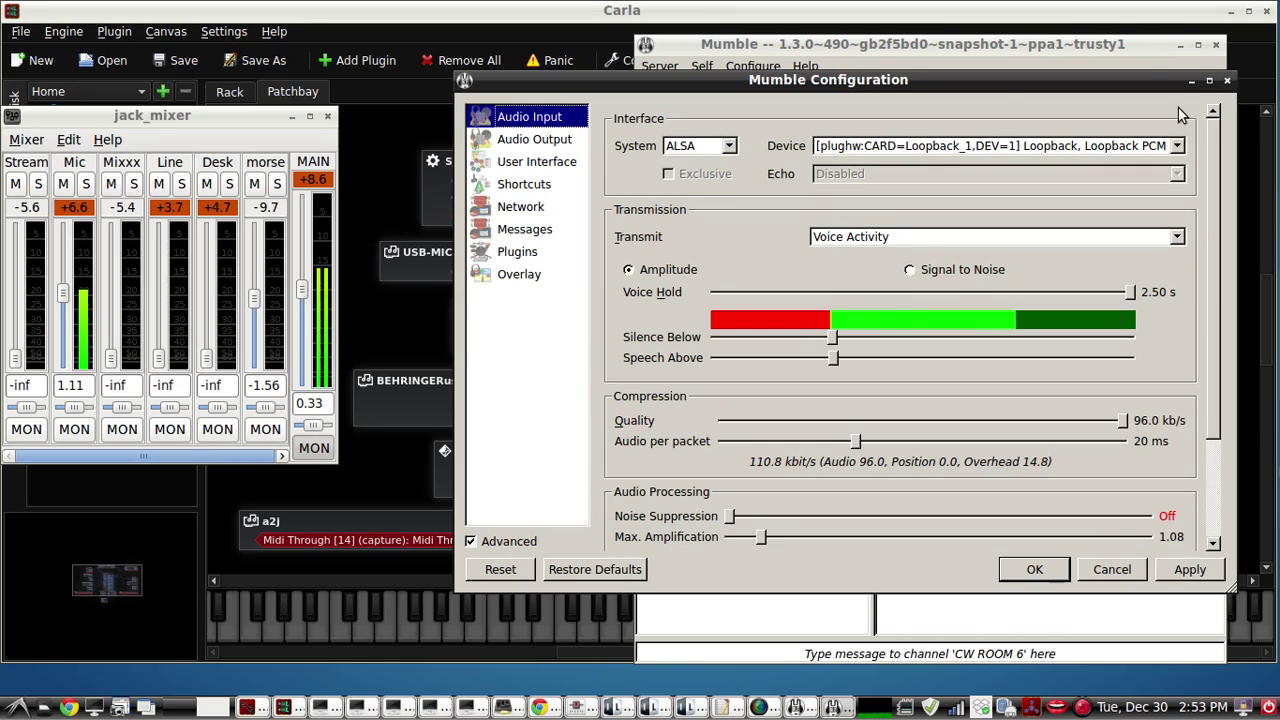
pyautogui.click(1227, 81)
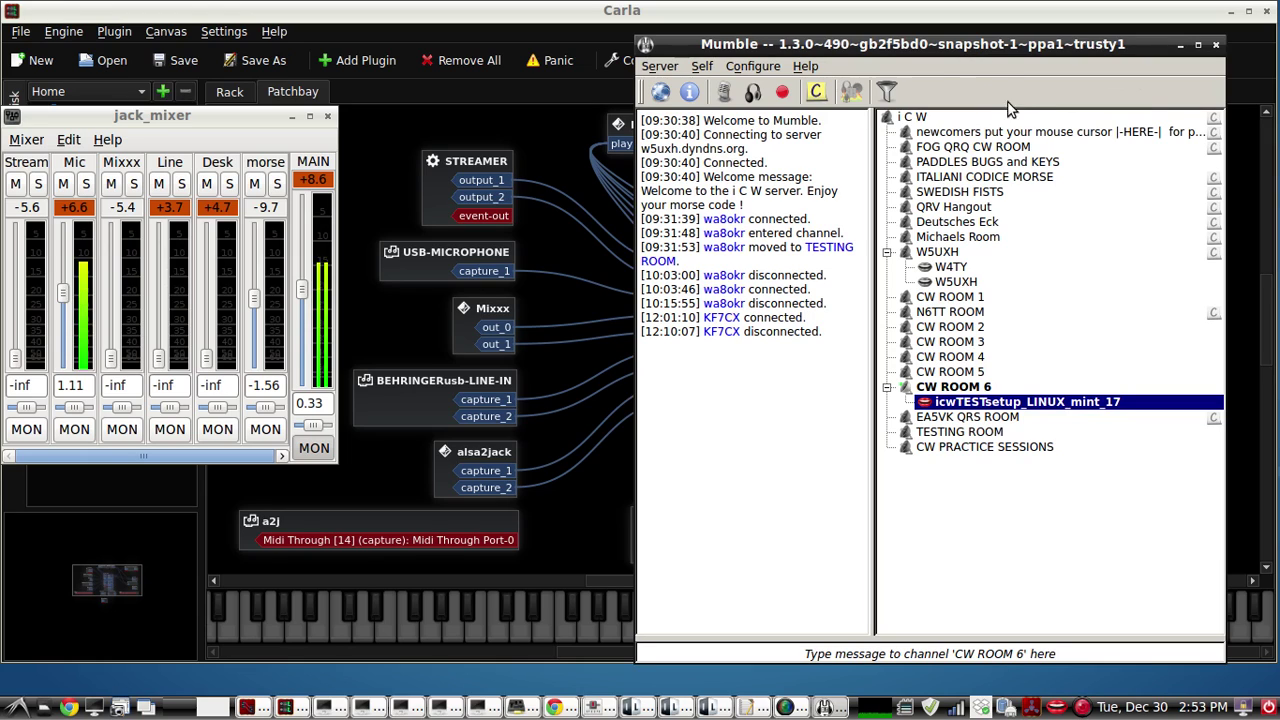
pyautogui.click(1180, 46)
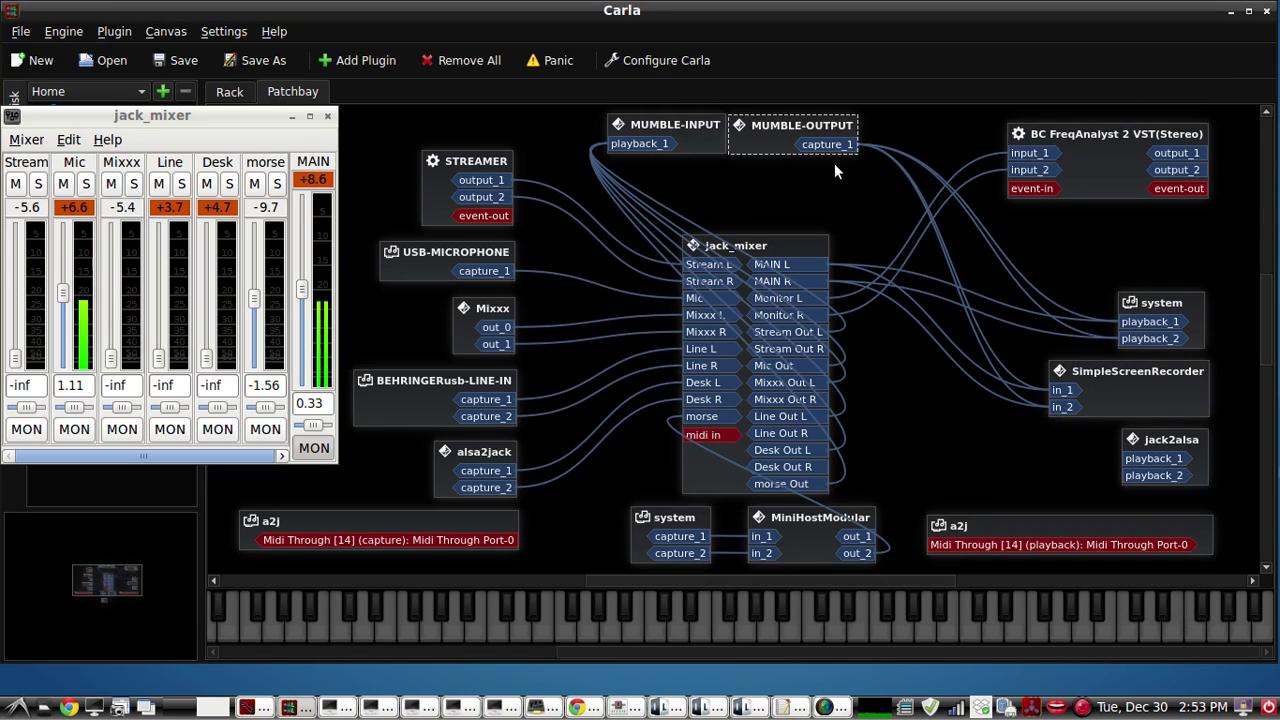
# Step: Inspect the jack_mixer node in the patchbay and view the BC FreqAnalyst 2 VST spectrum window, closing it when done
pyautogui.click(828, 196)
pyautogui.click(777, 243)
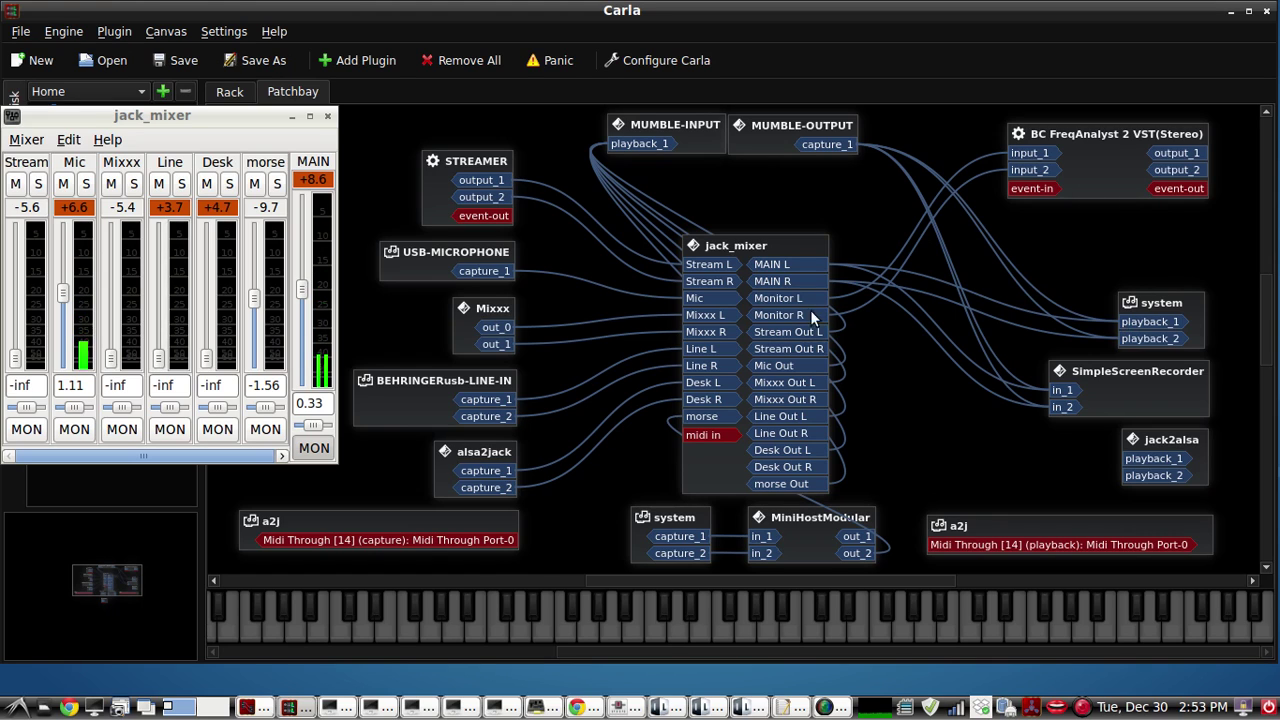
pyautogui.doubleClick(1117, 148)
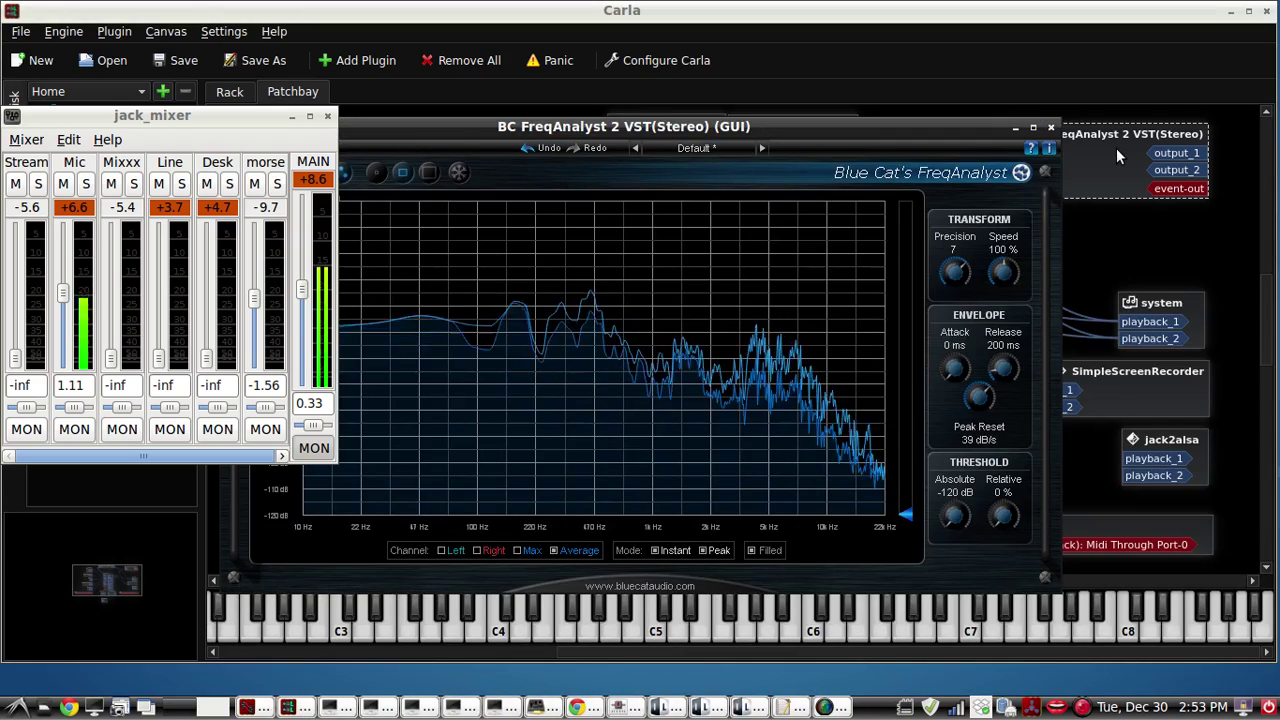
pyautogui.click(1050, 128)
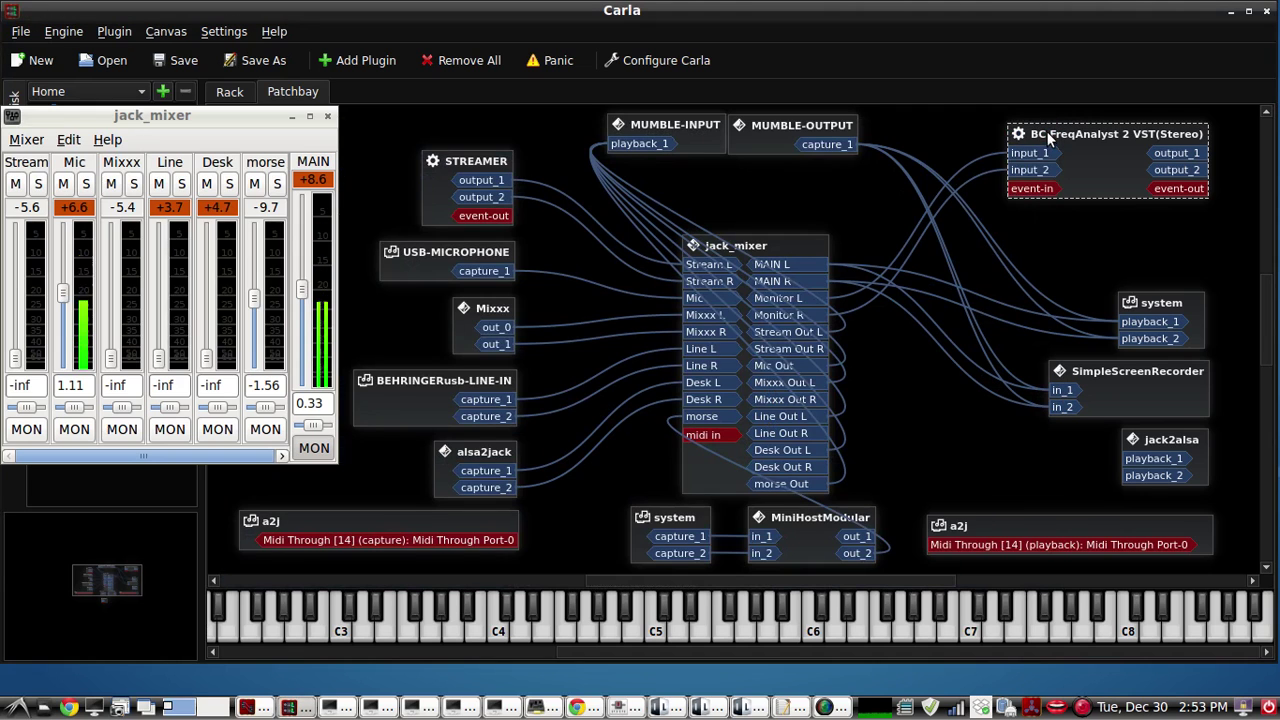
pyautogui.click(1024, 451)
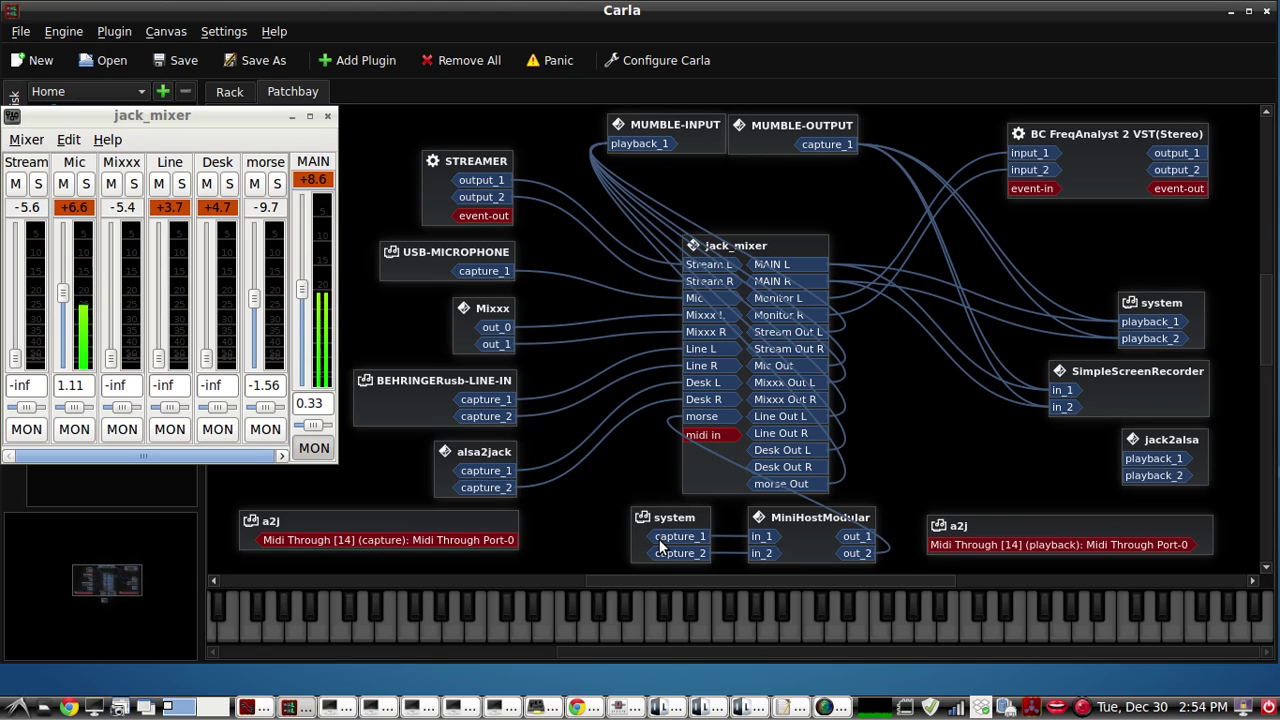
# Step: Select the MiniHostModular node, view its sineCW and C_Tuner patch in the host window, and minimize that window
pyautogui.click(789, 536)
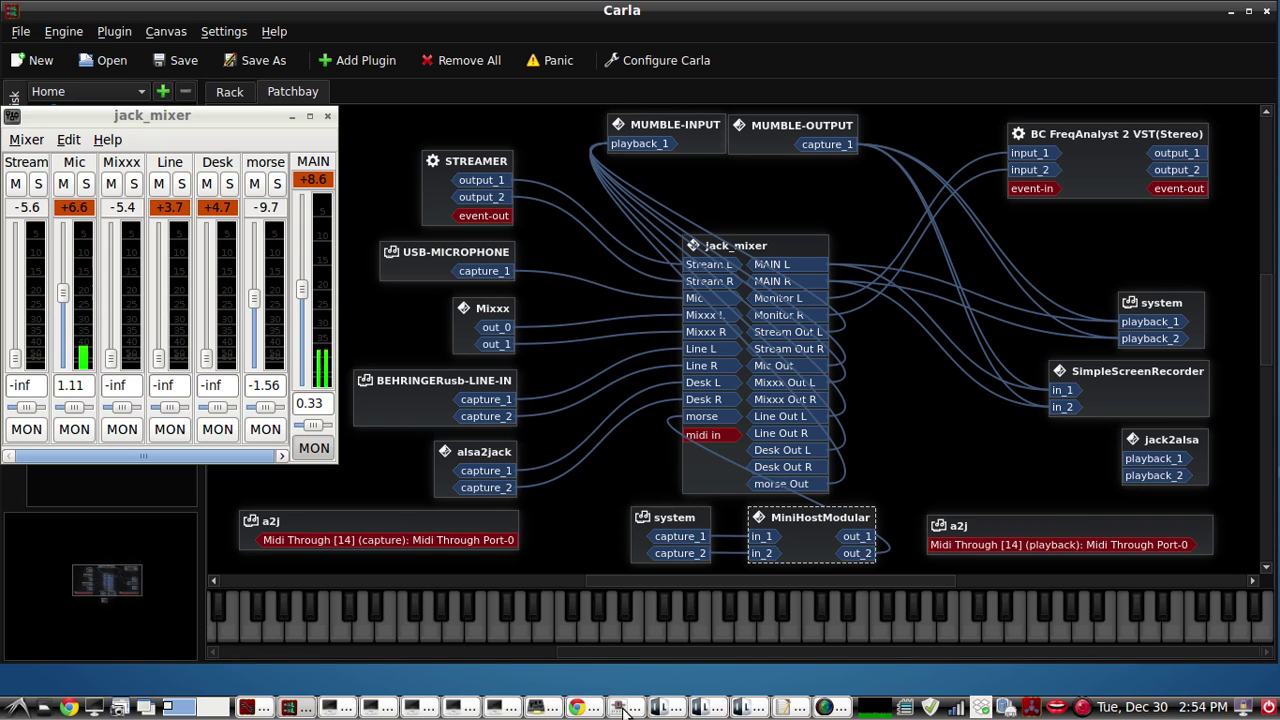
pyautogui.click(667, 708)
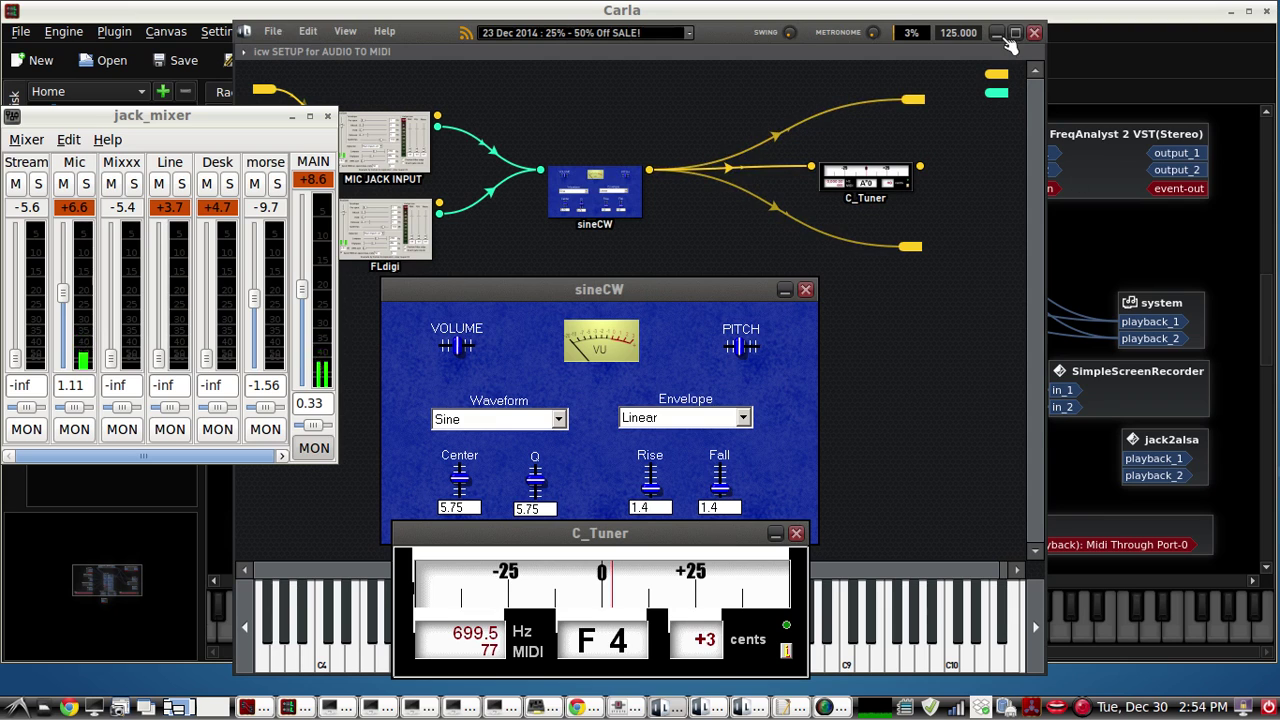
pyautogui.click(998, 33)
# Step: Nudge the MiniHostModular node in the patchbay so it lines up with the neighbouring system capture node, and deselect it
pyautogui.click(801, 540)
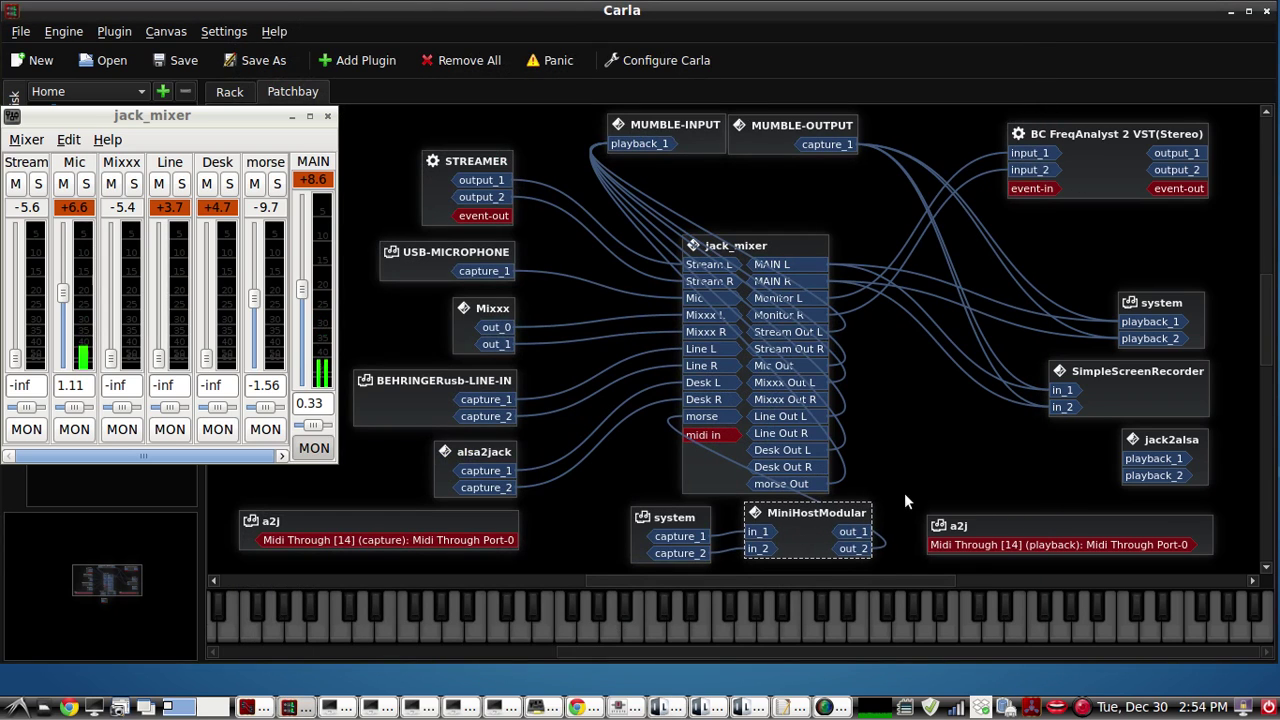
pyautogui.moveTo(799, 530); pyautogui.dragTo(799, 535)
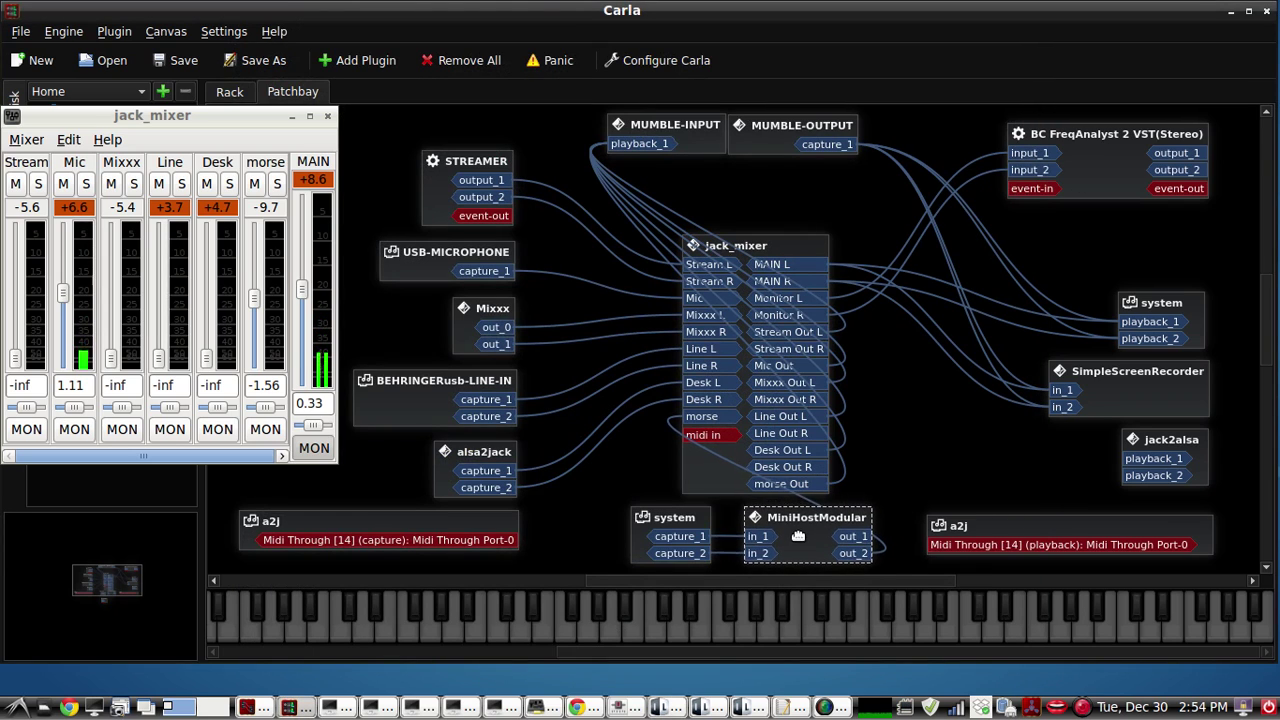
pyautogui.click(622, 455)
# Step: Select the alsa2jack and jack2alsa nodes in the patchbay to examine their ports and connections
pyautogui.moveTo(477, 453); pyautogui.dragTo(475, 451)
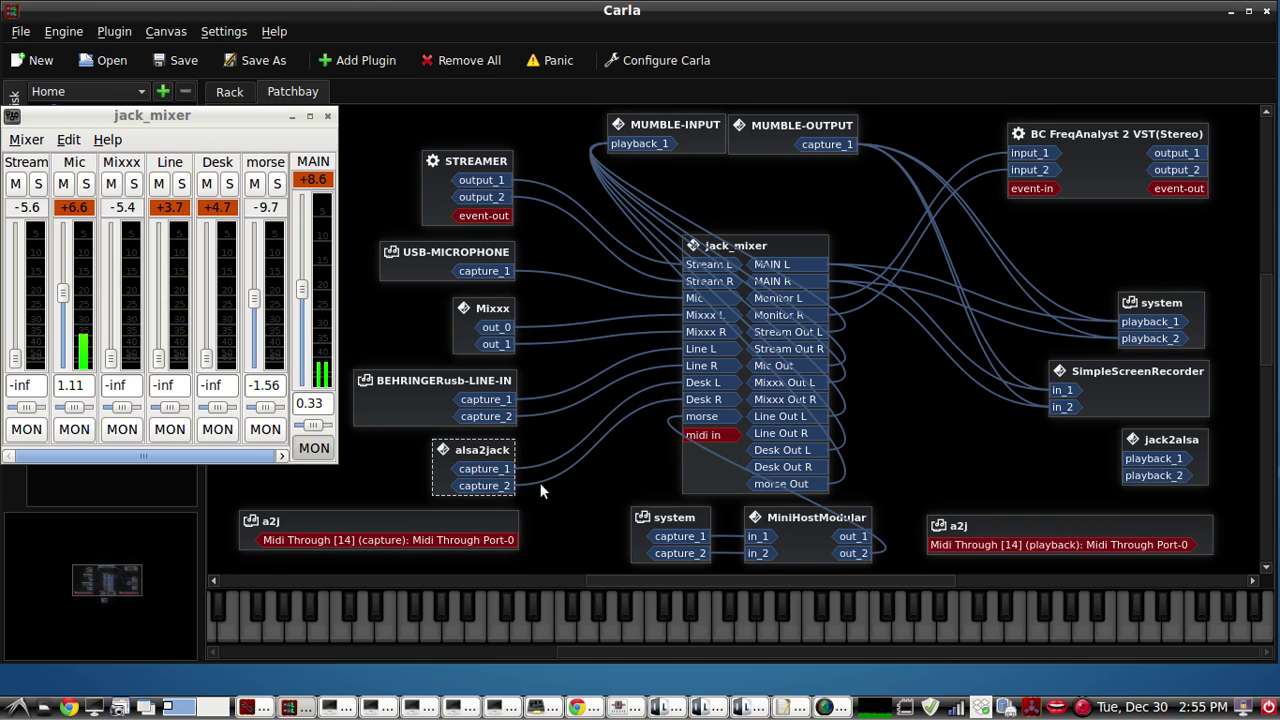
pyautogui.click(560, 505)
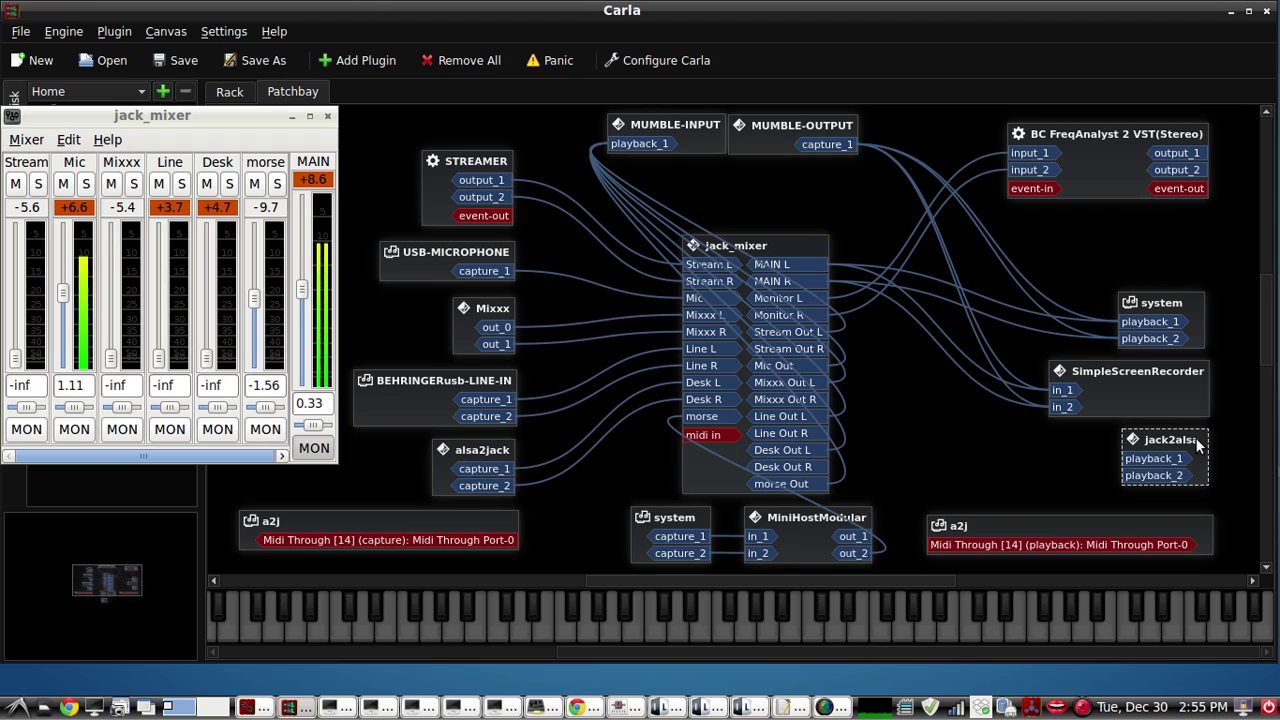
pyautogui.click(1168, 455)
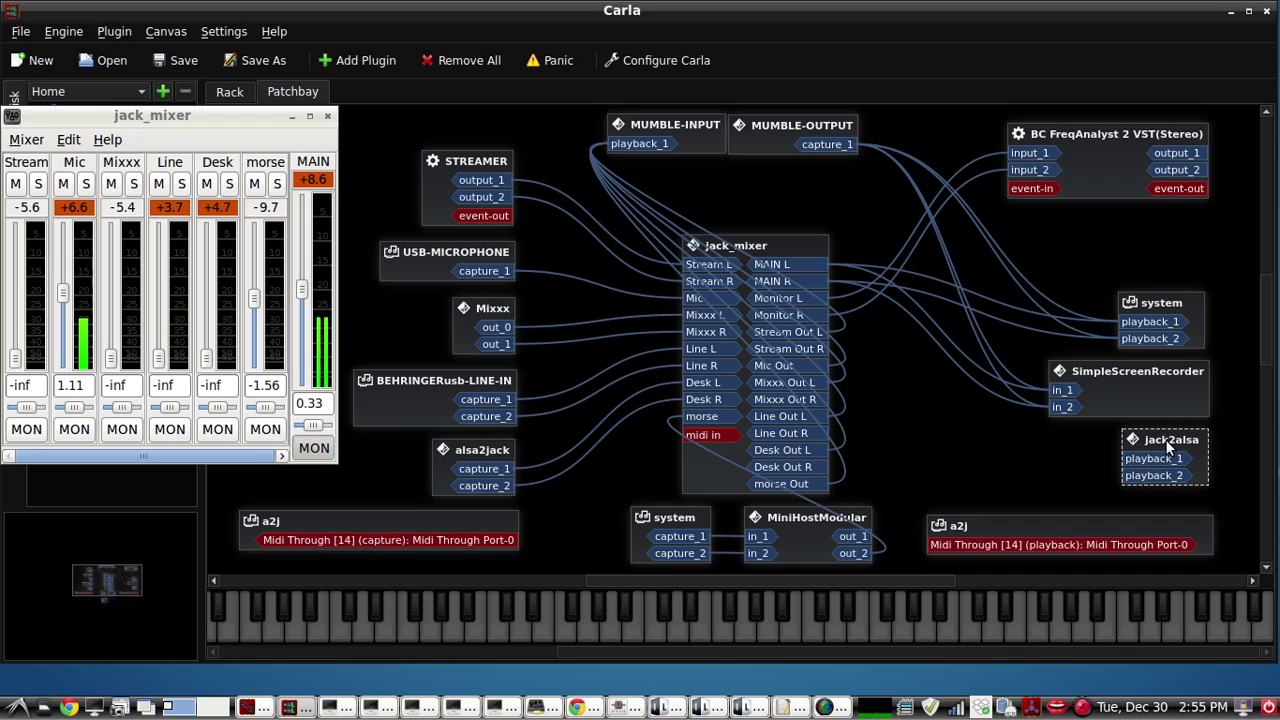
pyautogui.click(1064, 468)
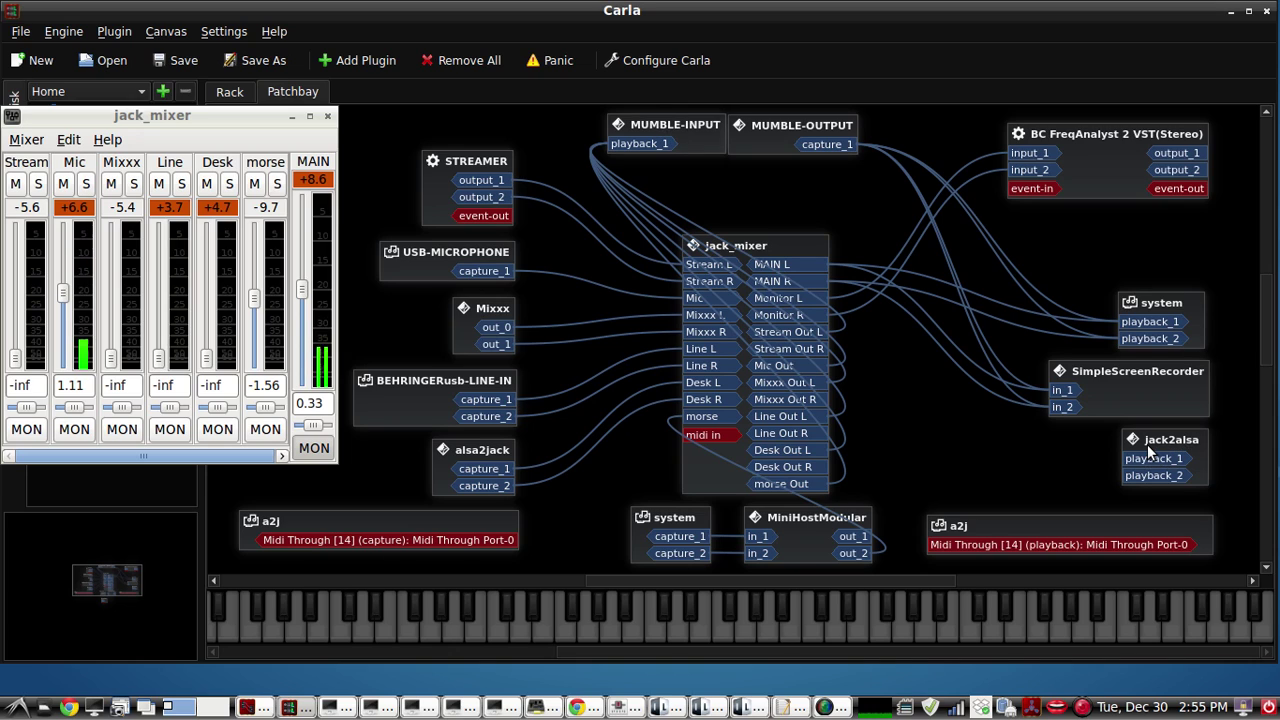
# Step: Reopen the Mumble configuration to check the audio input device list, cancel it, and minimize Mumble
pyautogui.click(1058, 708)
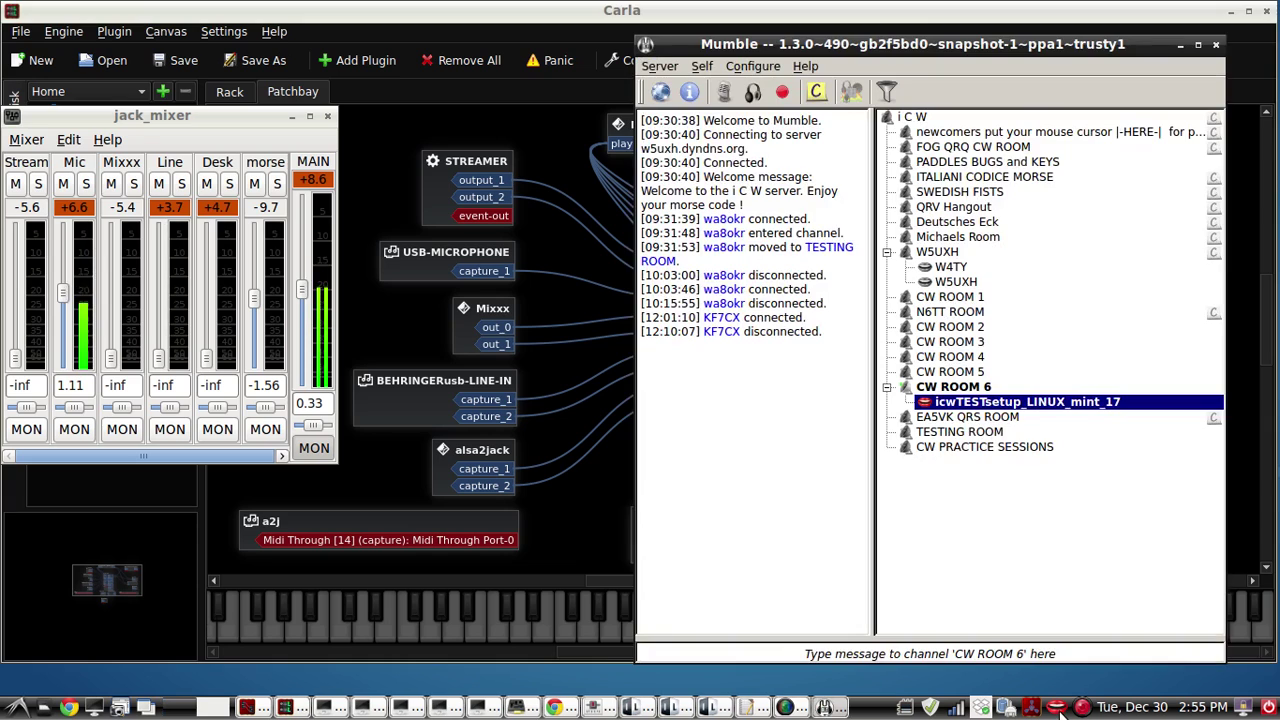
pyautogui.click(770, 72)
pyautogui.click(767, 88)
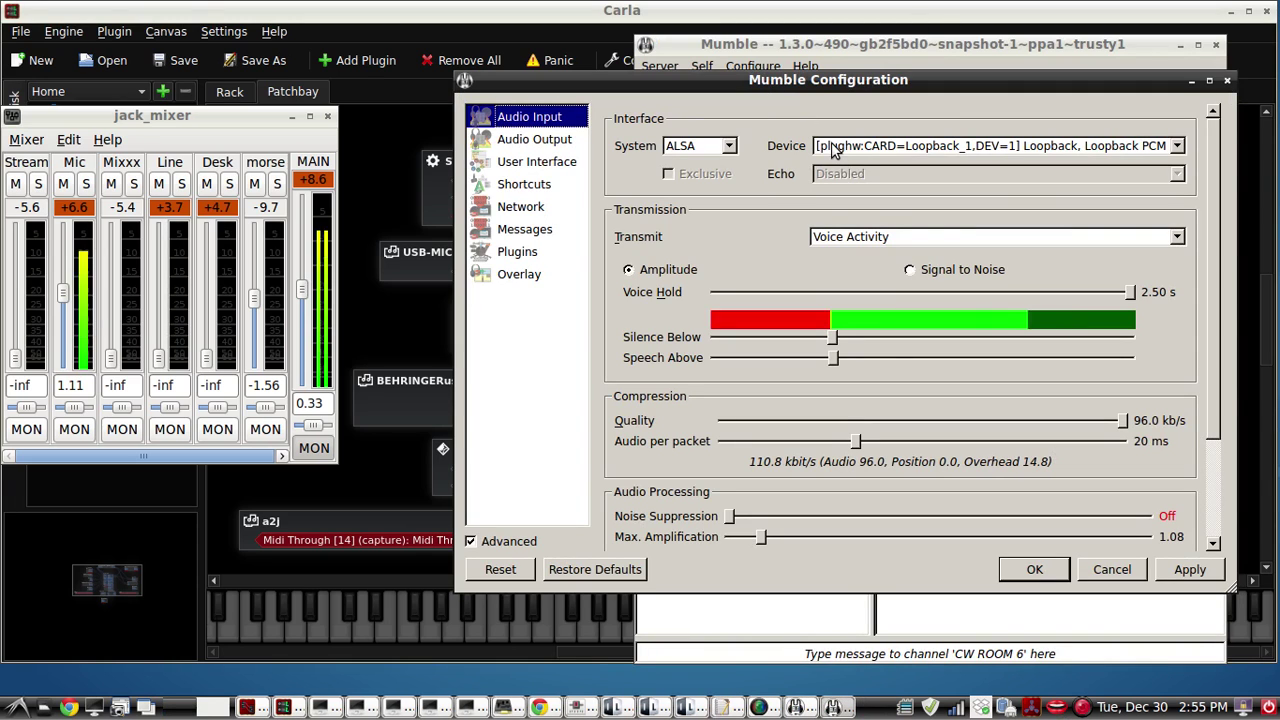
pyautogui.click(1177, 146)
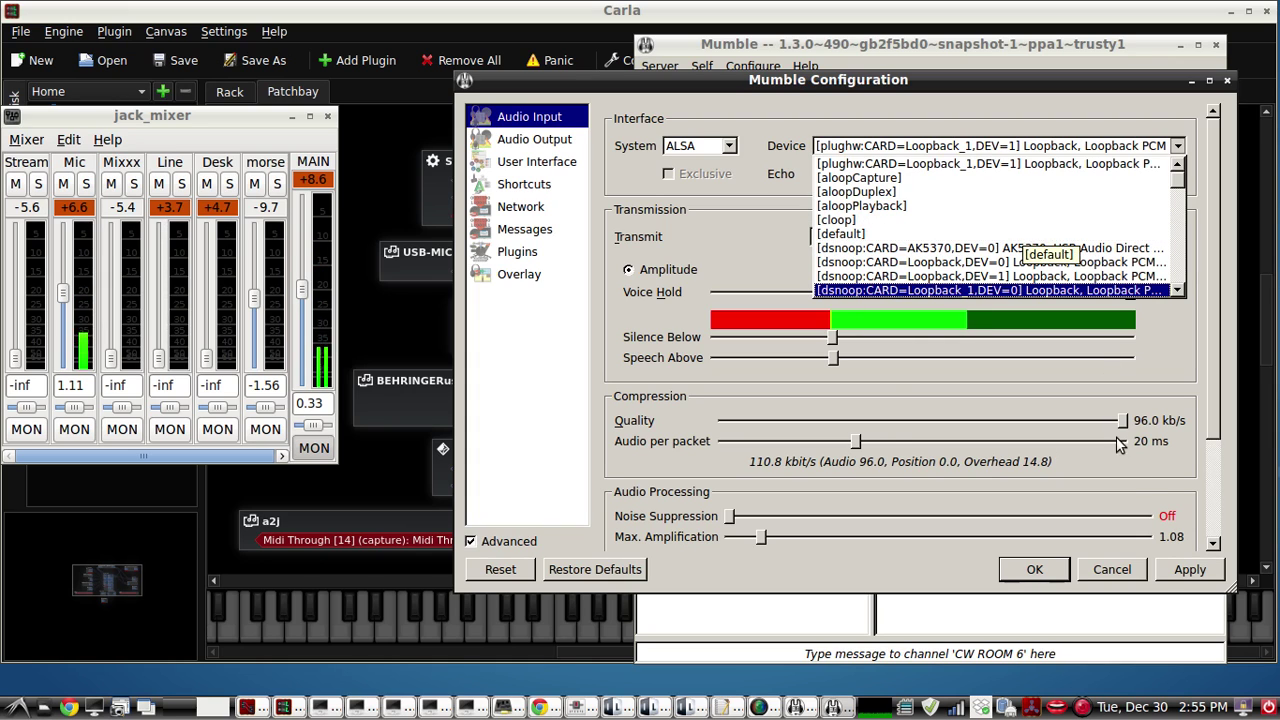
pyautogui.click(1115, 570)
pyautogui.click(1115, 570)
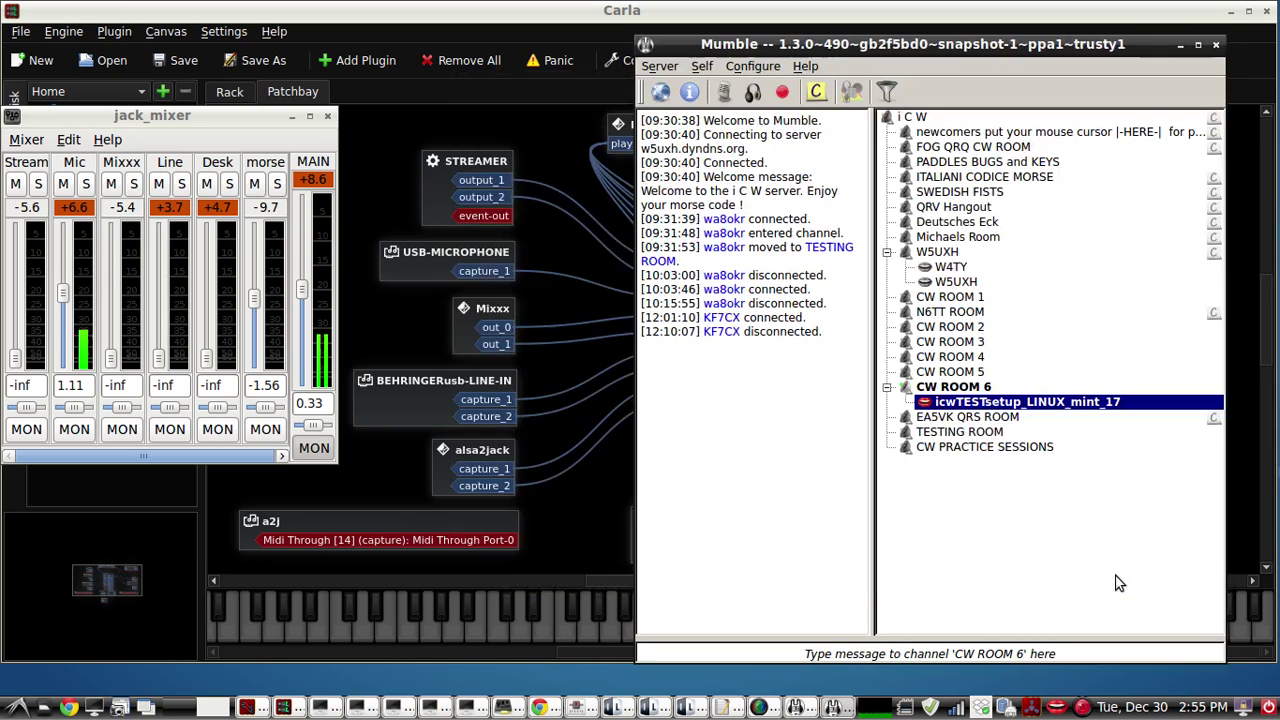
pyautogui.click(1180, 45)
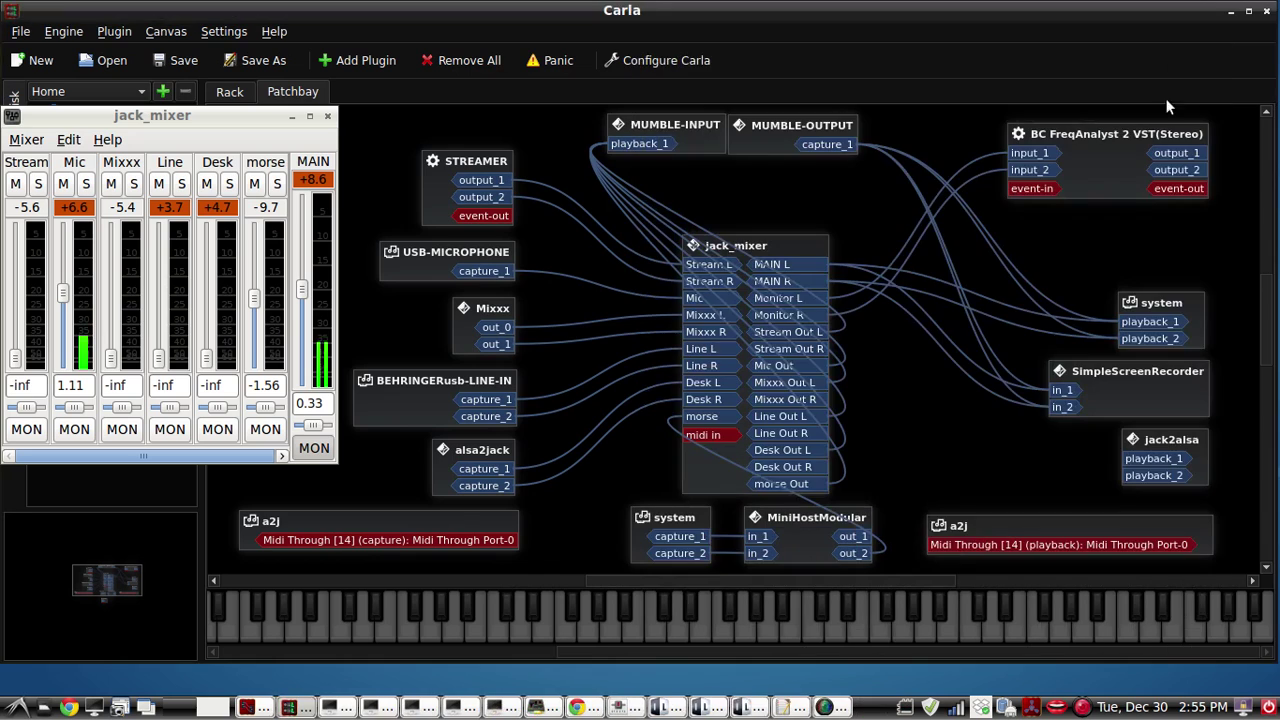
# Step: Shift the jack2alsa node slightly and try to connect BEHRINGERusb-LINE-IN capture_1 to jack2alsa playback_1
pyautogui.moveTo(1127, 440); pyautogui.dragTo(1115, 445)
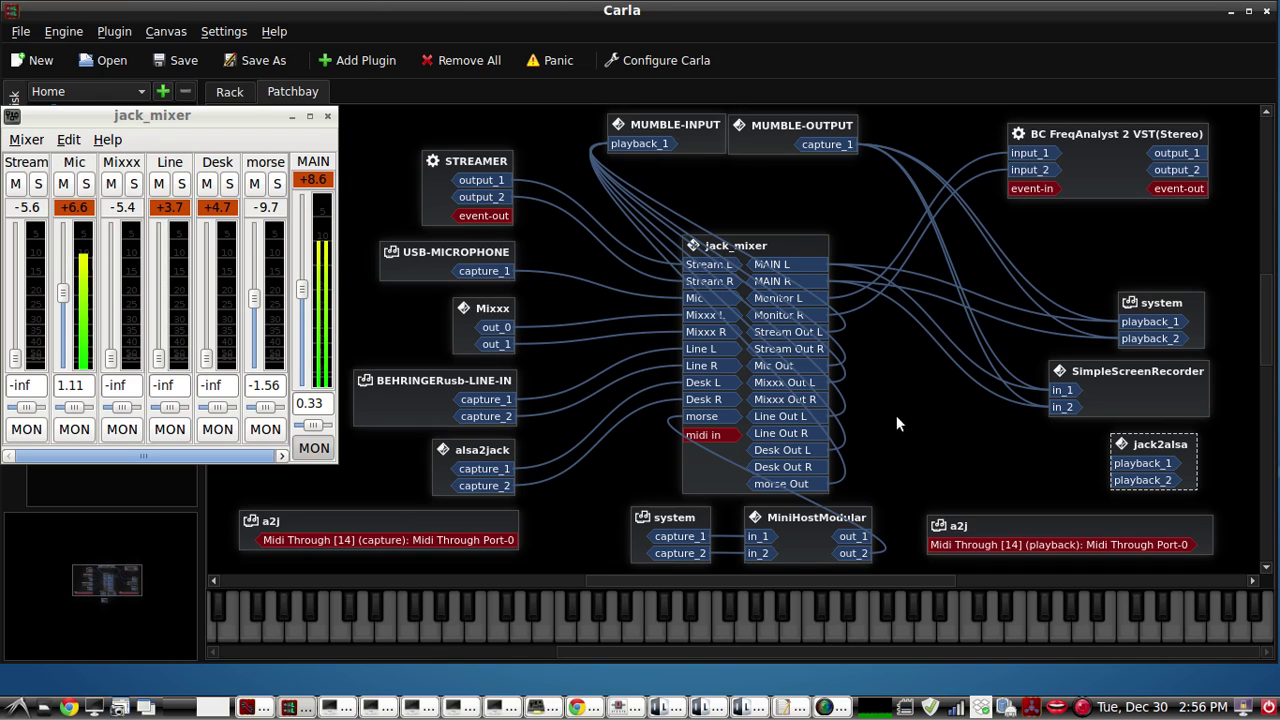
pyautogui.click(1185, 501)
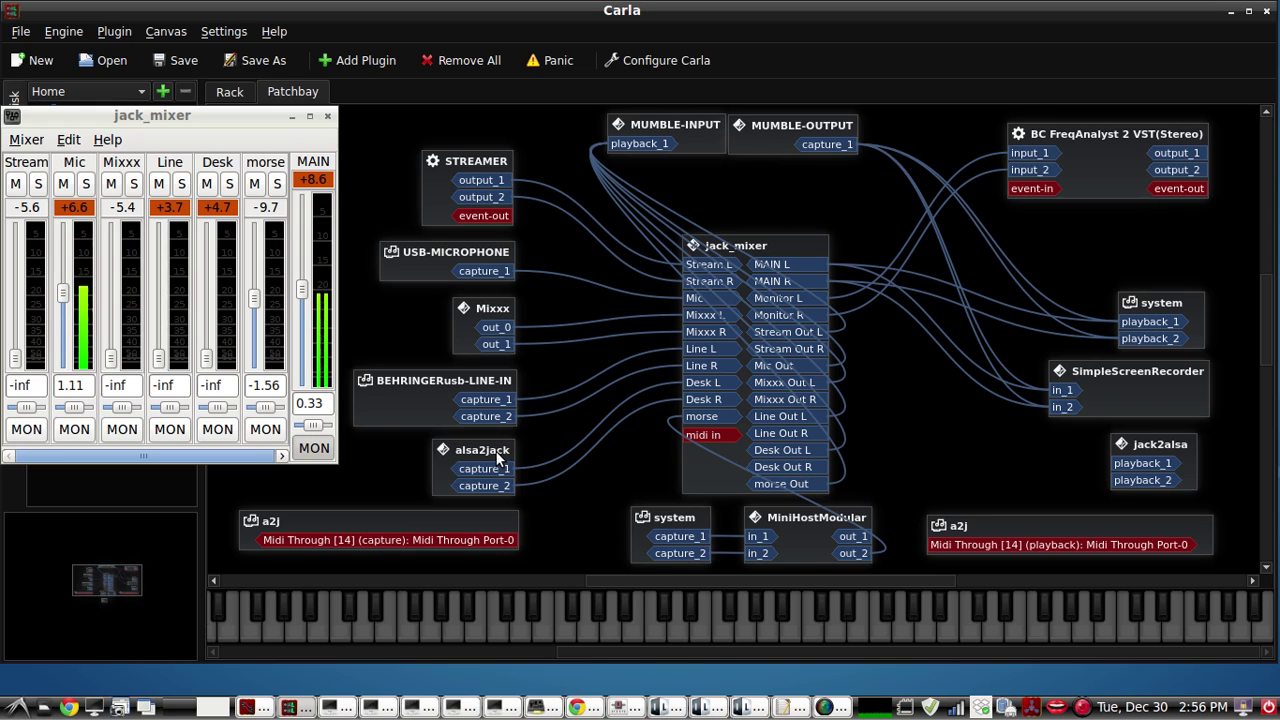
pyautogui.click(1168, 448)
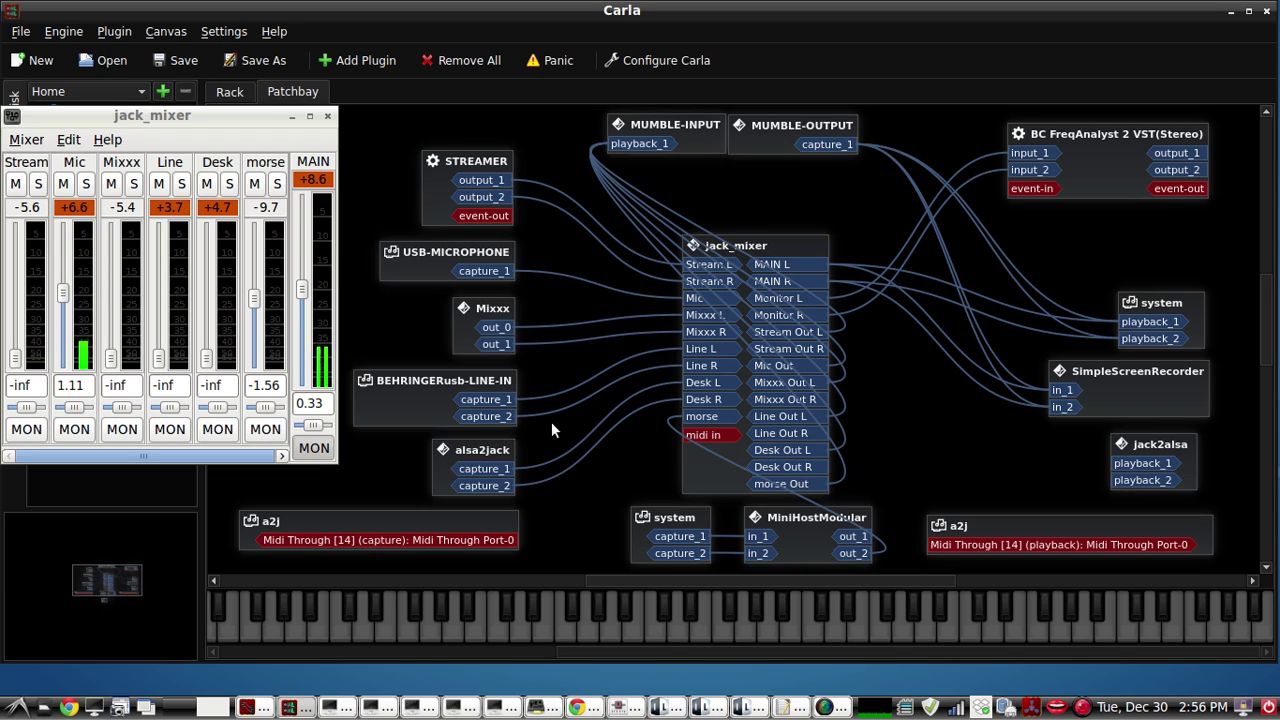
pyautogui.moveTo(483, 400); pyautogui.dragTo(1124, 463)
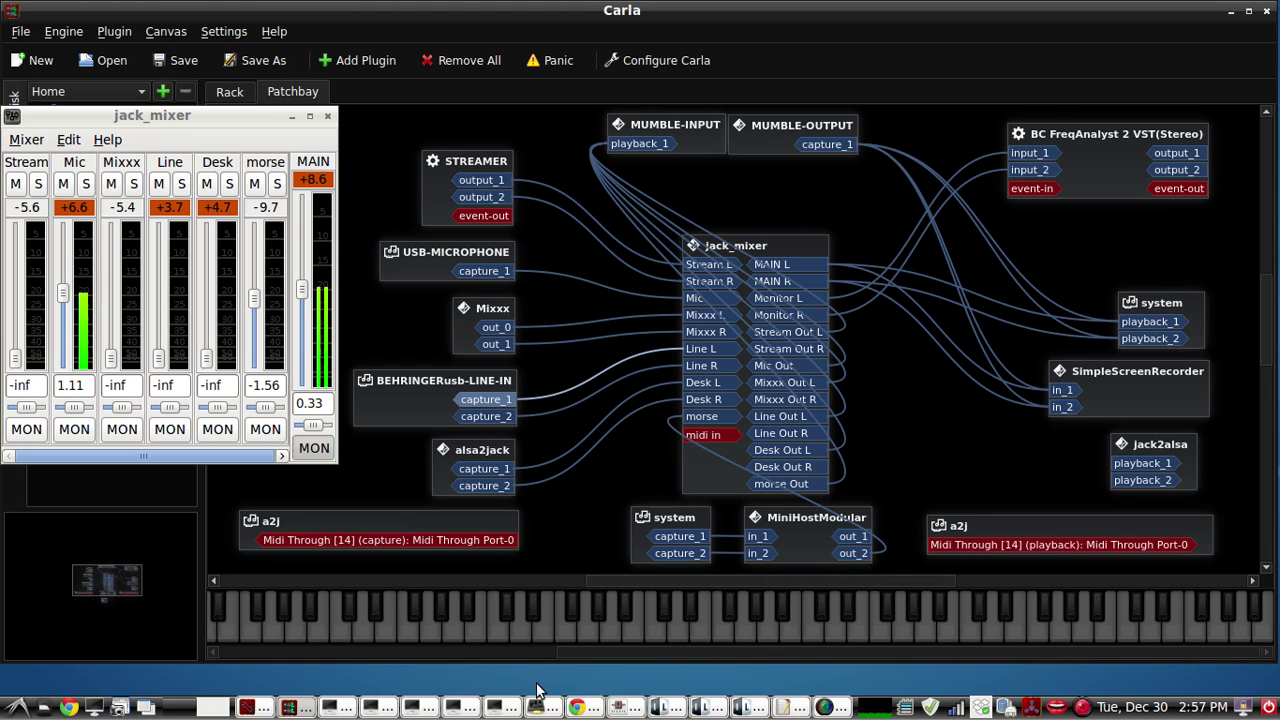
# Step: Review the snd-aloop line in /etc/modules and the alsa_out command for MUMBLE-INPUT in the terminal, minimizing each window after viewing
pyautogui.click(730, 707)
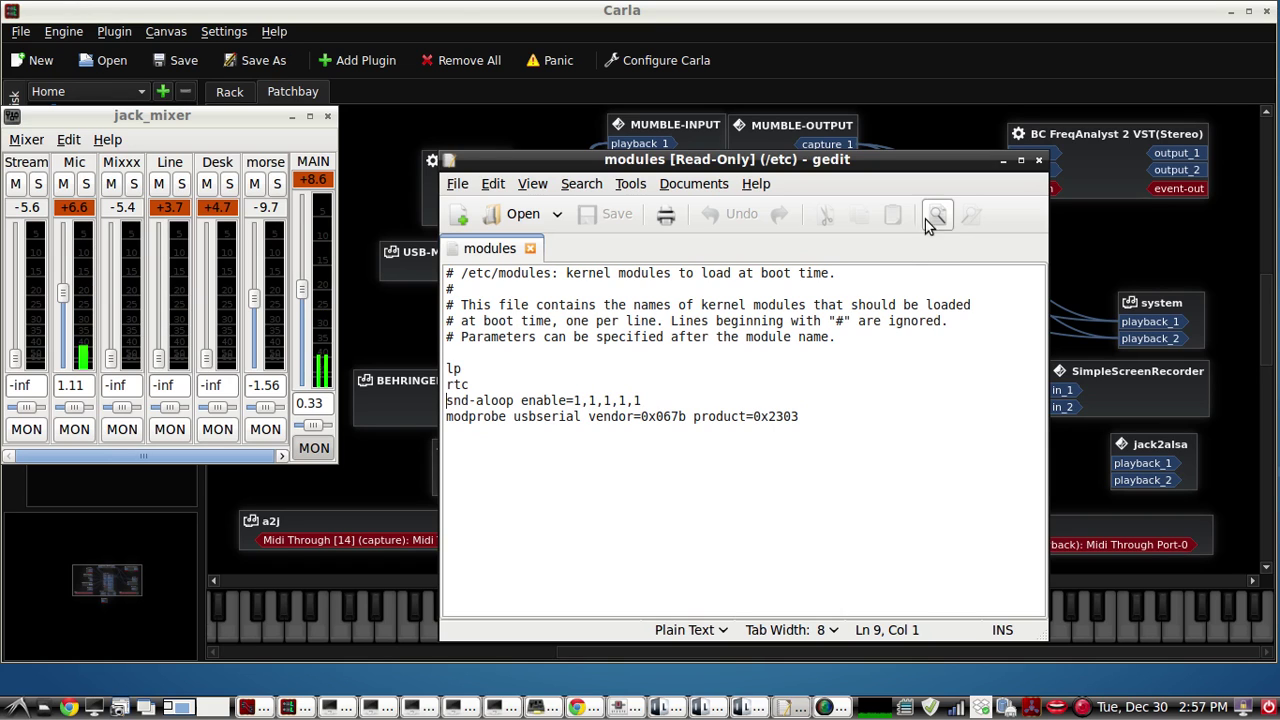
pyautogui.click(1003, 162)
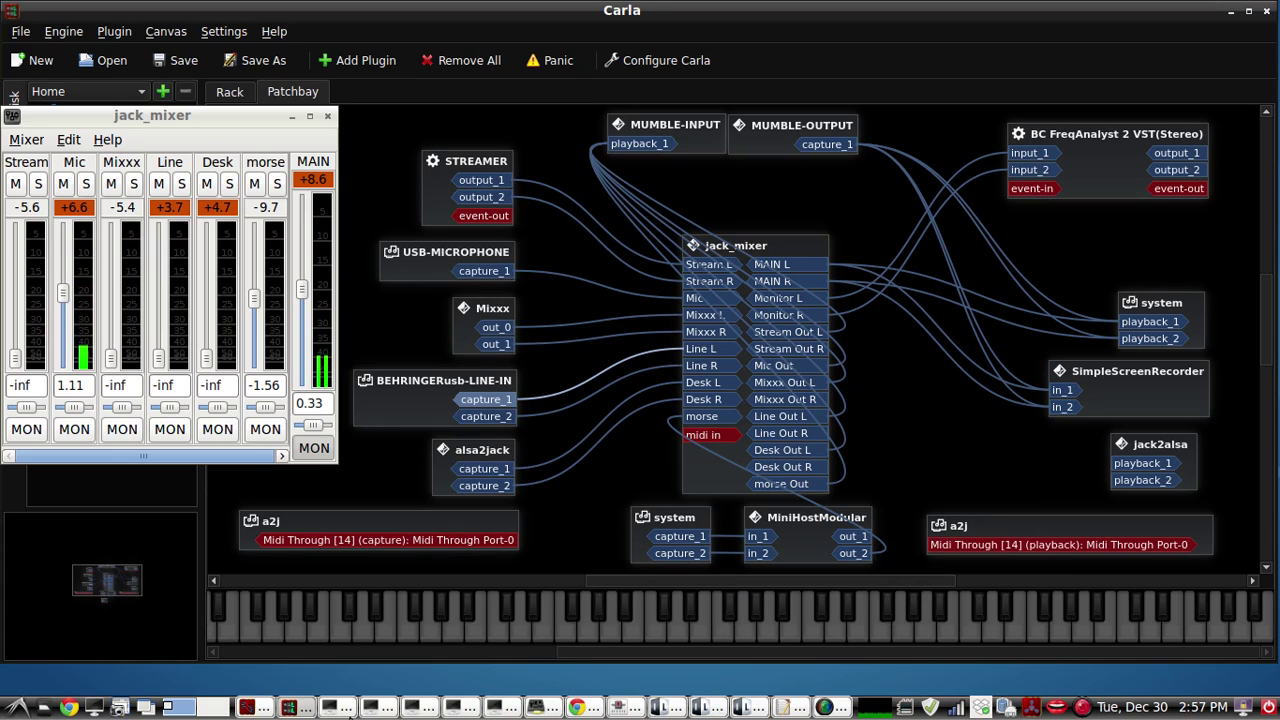
pyautogui.click(345, 711)
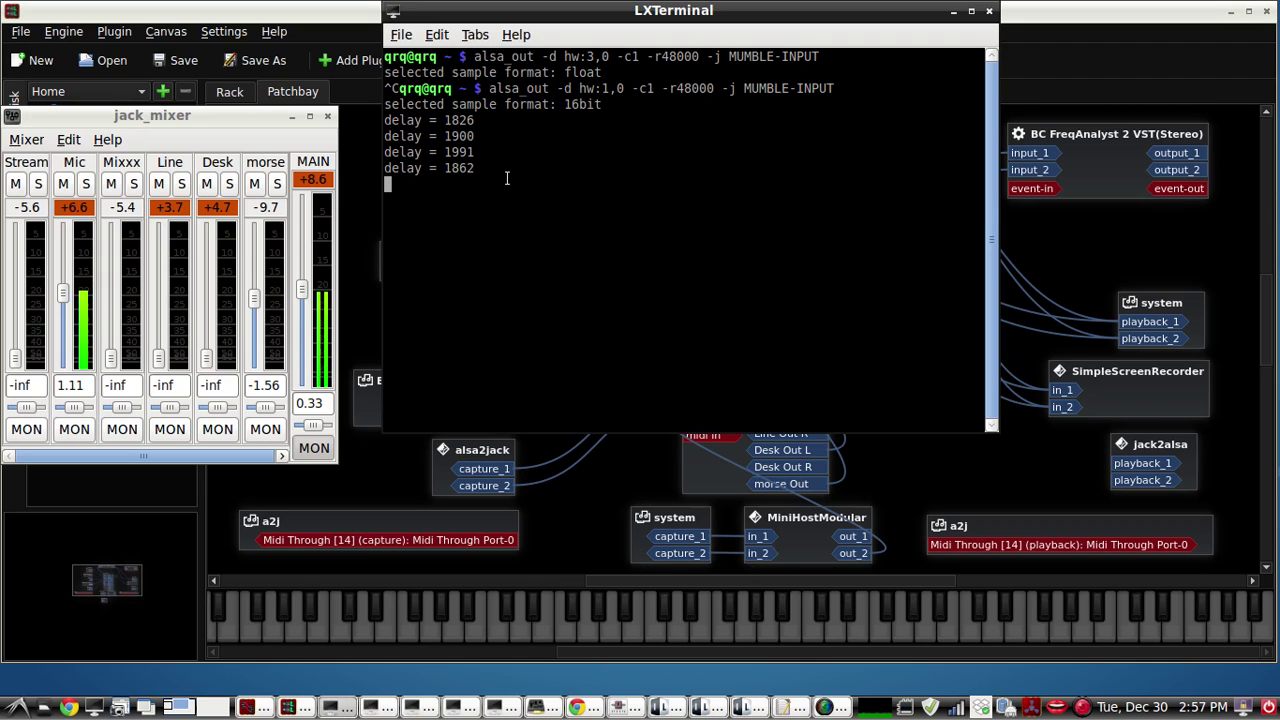
pyautogui.click(952, 12)
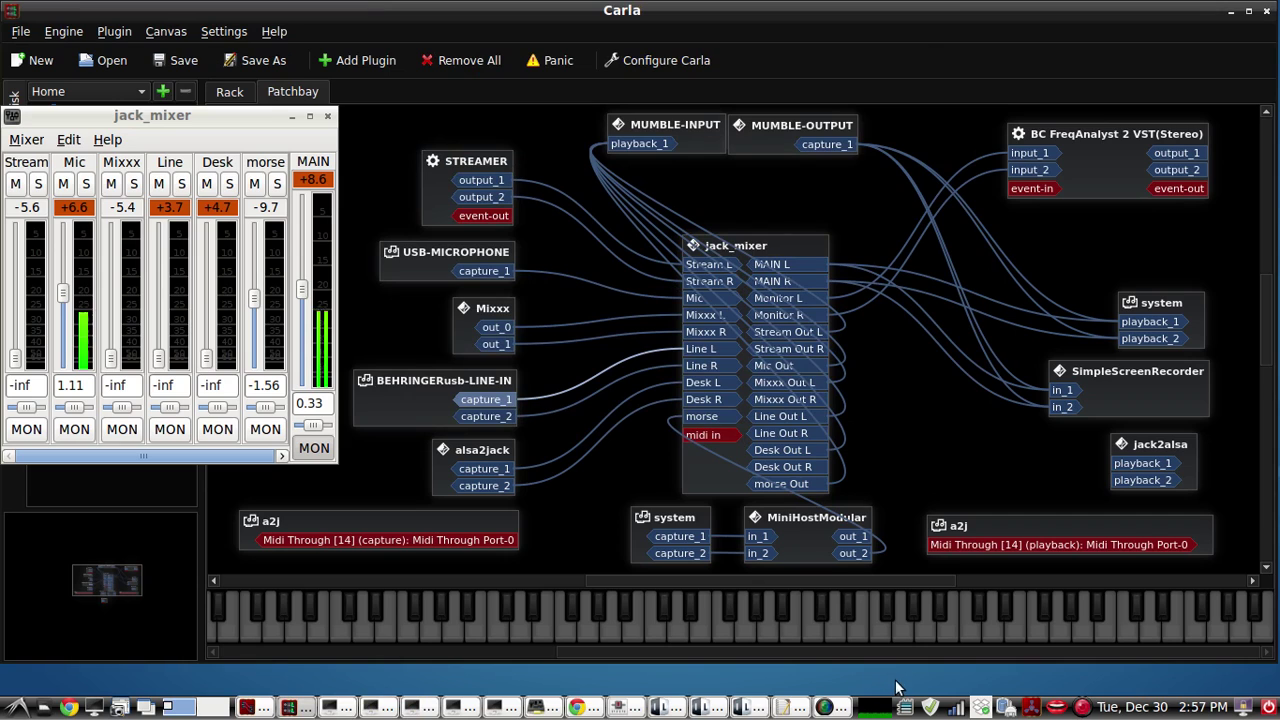
# Step: Inspect the ALSA device list in Mumble's audio input settings, close the configuration without changes, and minimize Mumble
pyautogui.click(1040, 706)
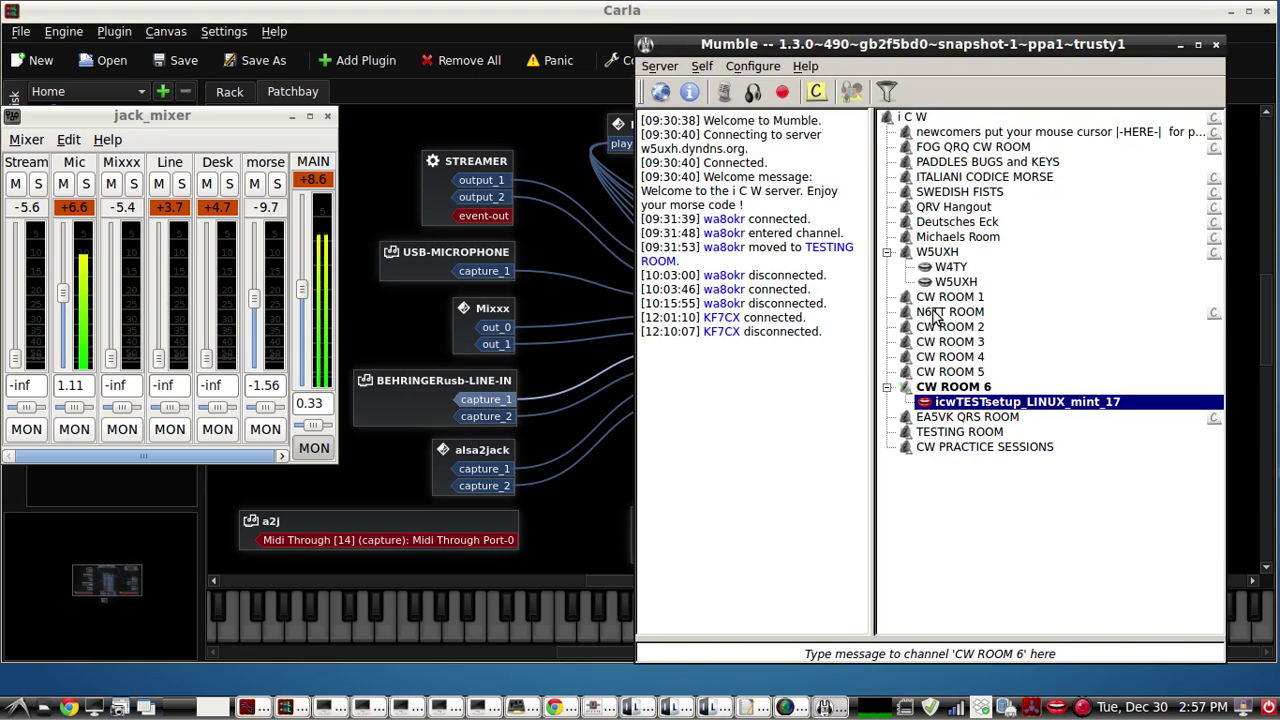
pyautogui.click(756, 67)
pyautogui.click(767, 88)
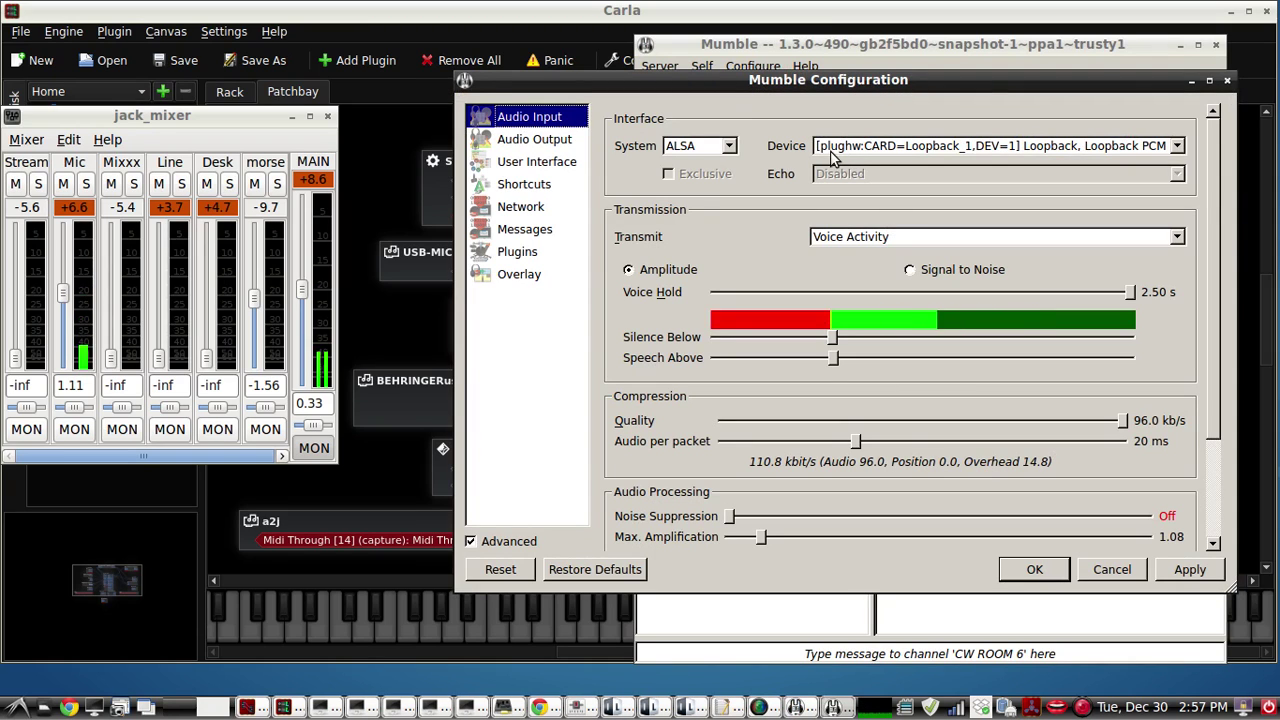
pyautogui.click(1175, 146)
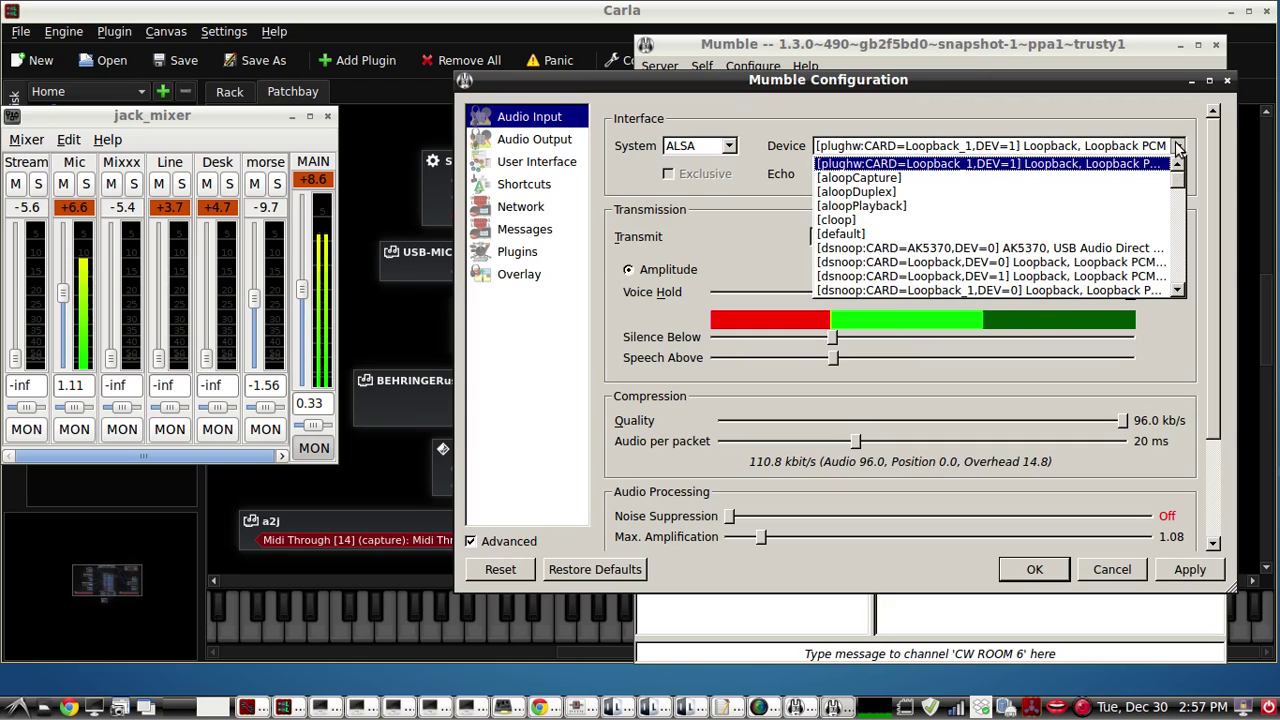
pyautogui.click(1193, 100)
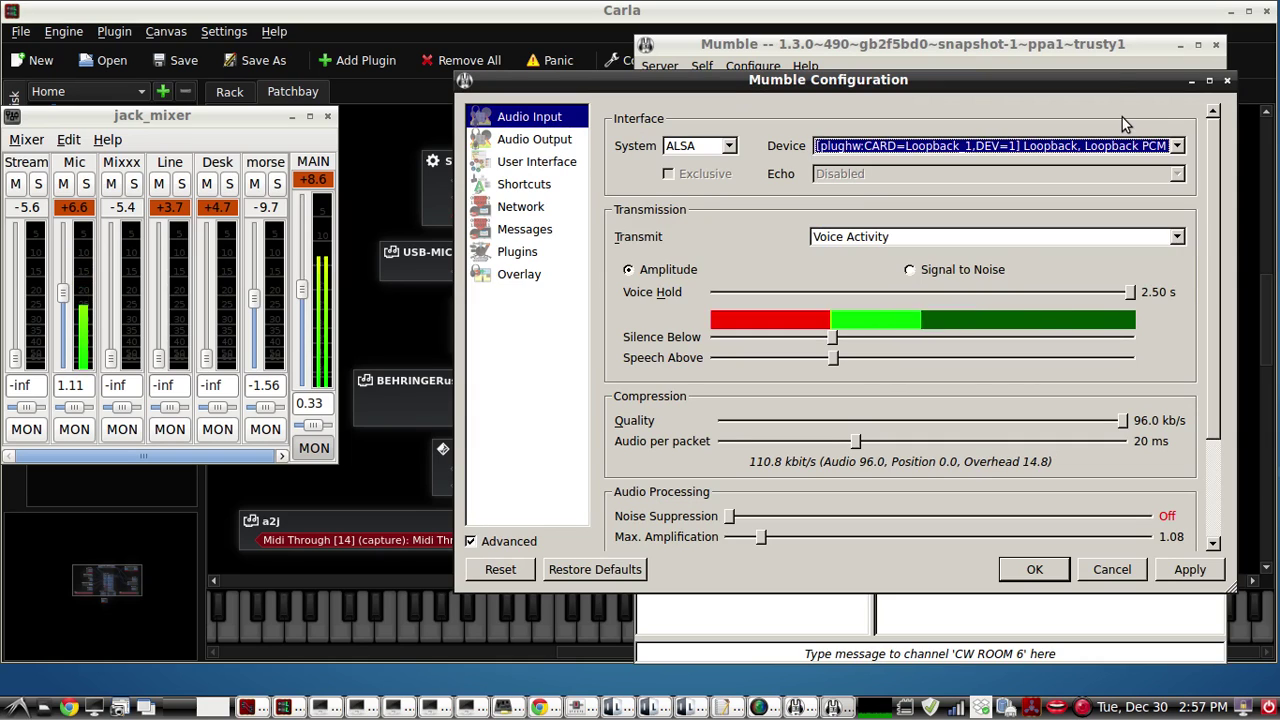
pyautogui.click(1227, 80)
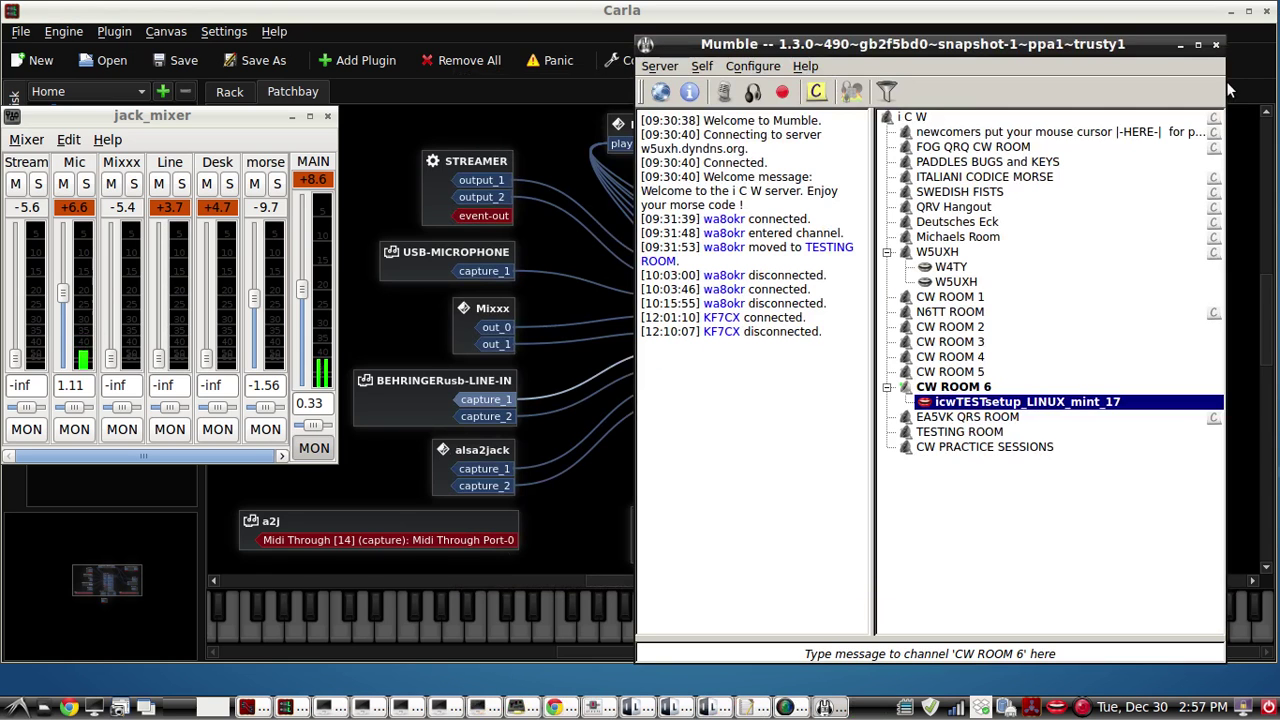
pyautogui.click(1178, 47)
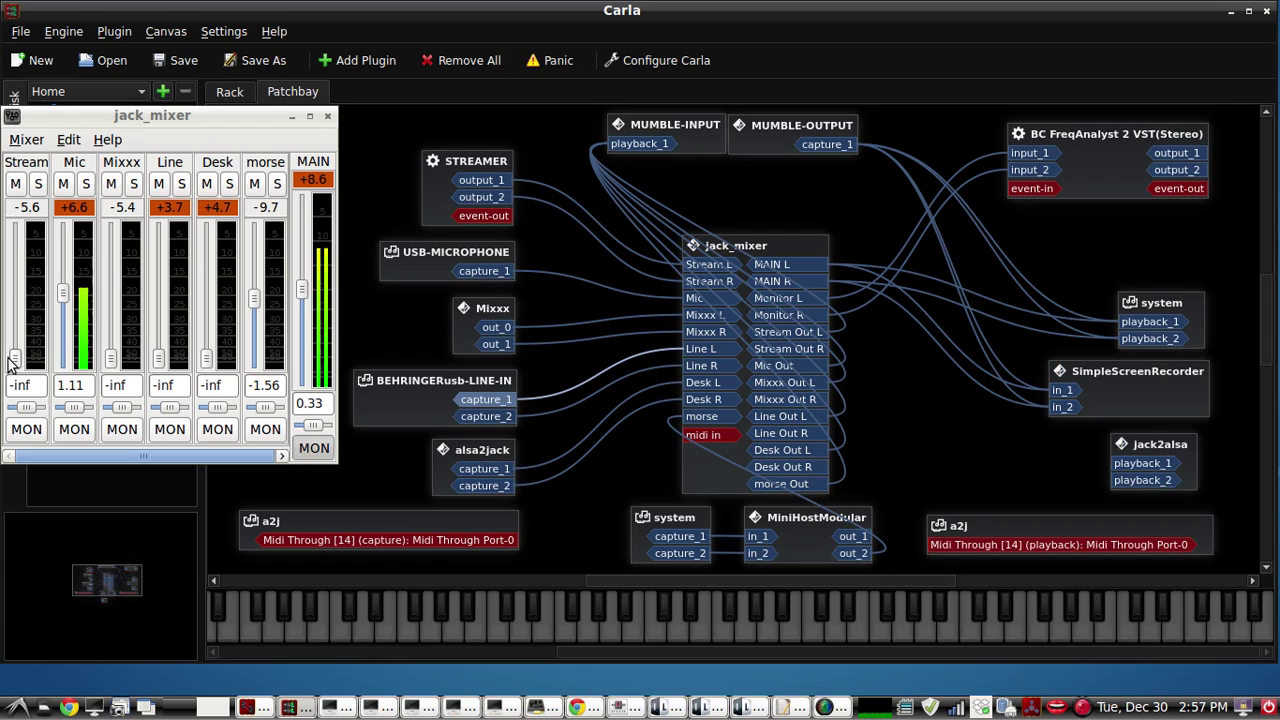
# Step: Raise the jack_mixer faders to about -4.22 for Stream, -11.33 for Mixxx, -12.67 for Line and -12.22 for Desk
pyautogui.moveTo(14, 358); pyautogui.dragTo(15, 305)
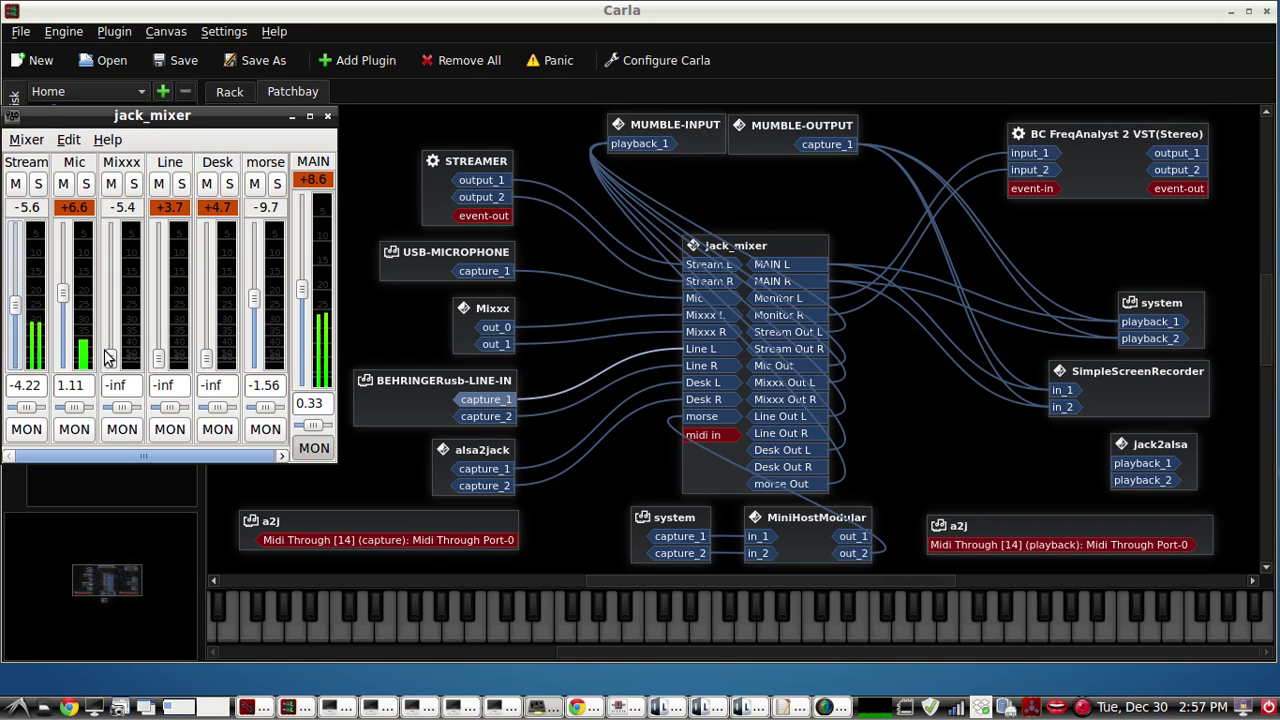
pyautogui.moveTo(109, 358); pyautogui.dragTo(110, 319)
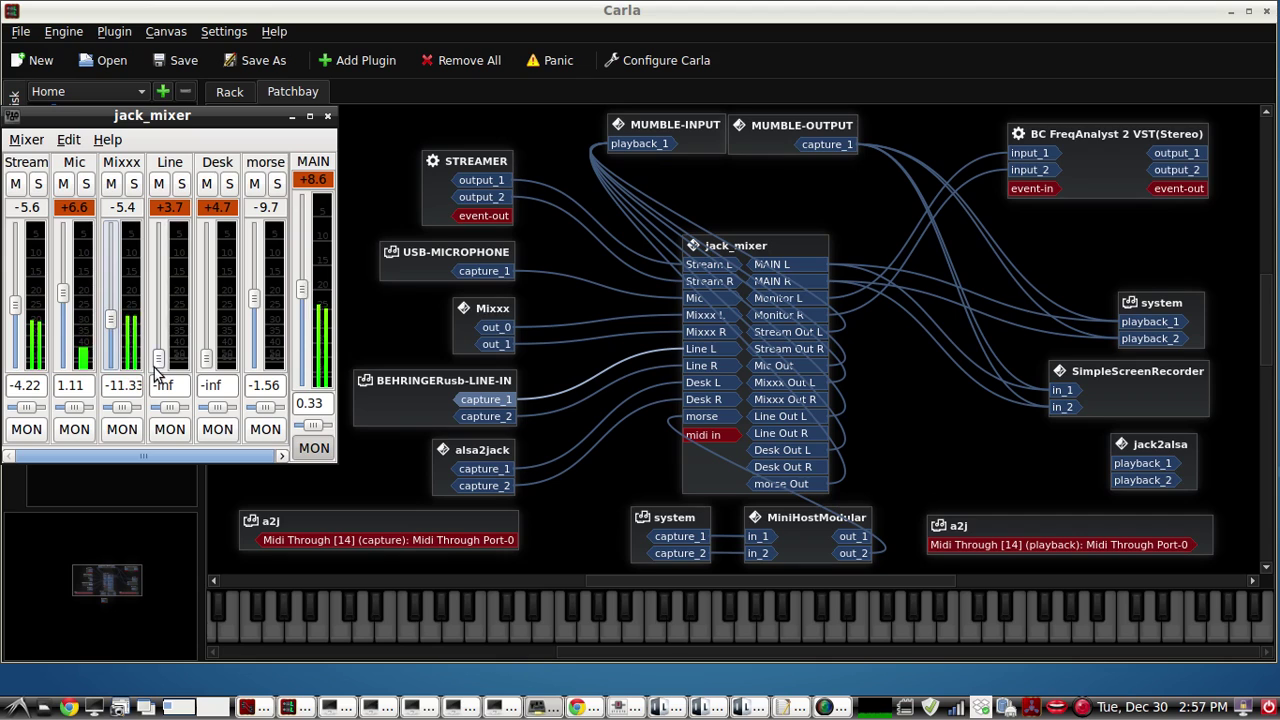
pyautogui.moveTo(157, 360); pyautogui.dragTo(158, 321)
pyautogui.moveTo(205, 358); pyautogui.dragTo(210, 325)
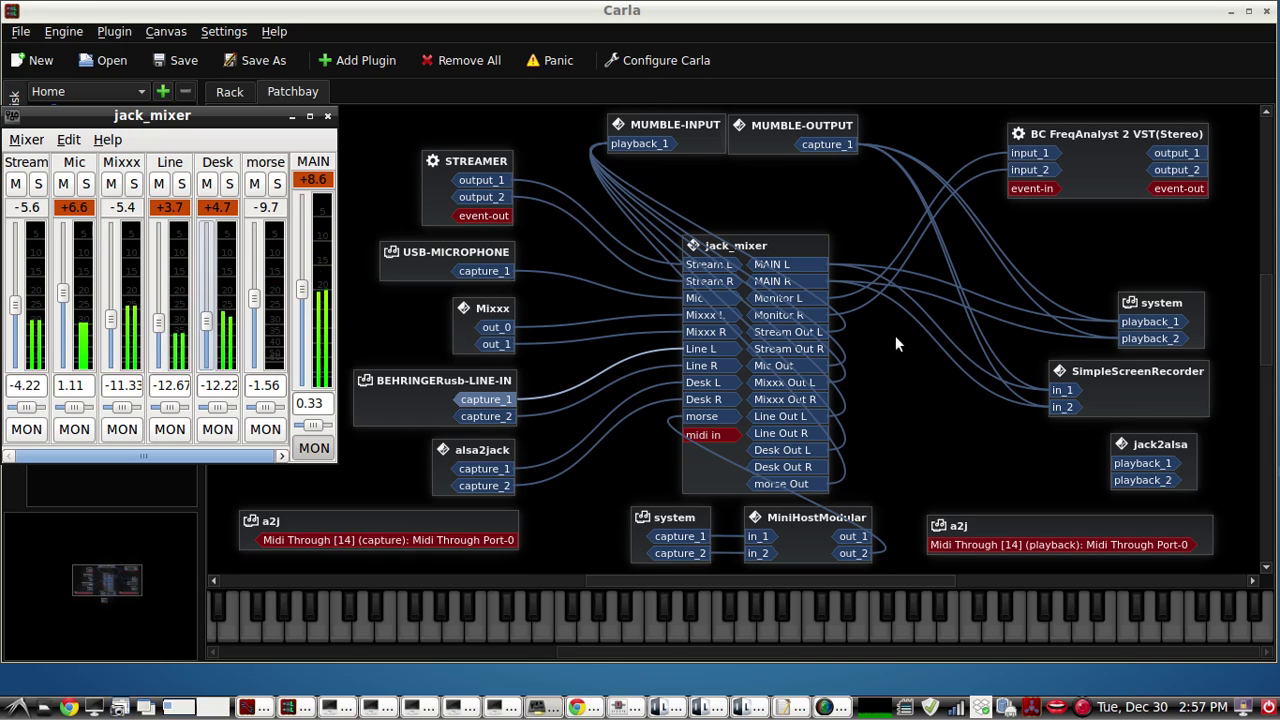
# Step: Lower the morse, Line, Mixxx, Stream and Desk faders in jack_mixer fully to -inf
pyautogui.moveTo(254, 300); pyautogui.dragTo(252, 365)
pyautogui.moveTo(159, 322); pyautogui.dragTo(143, 368)
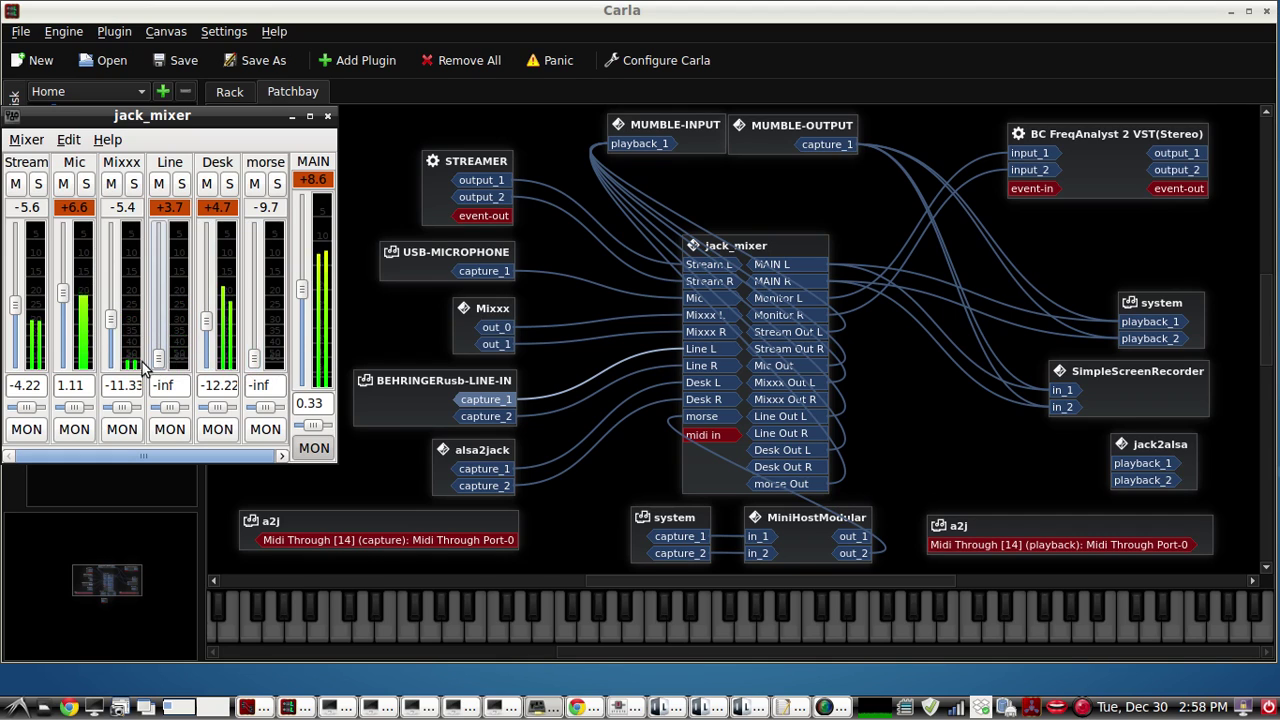
pyautogui.moveTo(106, 317); pyautogui.dragTo(122, 393)
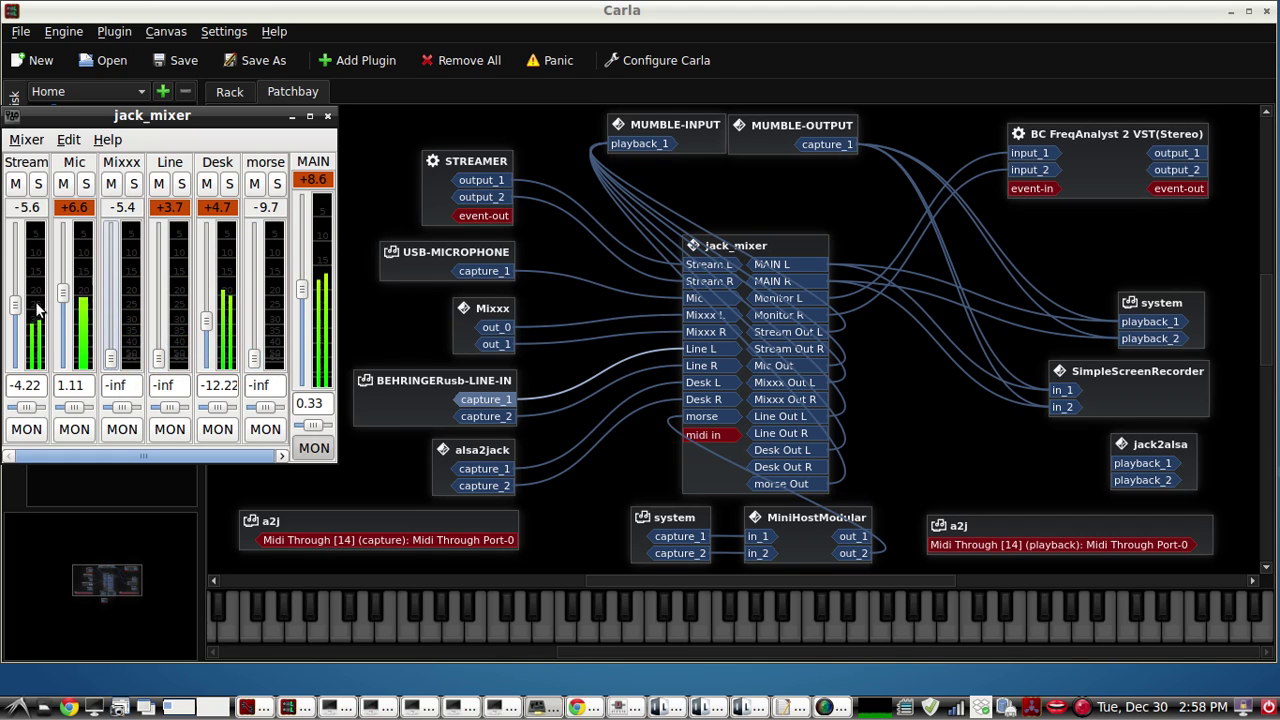
pyautogui.moveTo(36, 310); pyautogui.dragTo(30, 398)
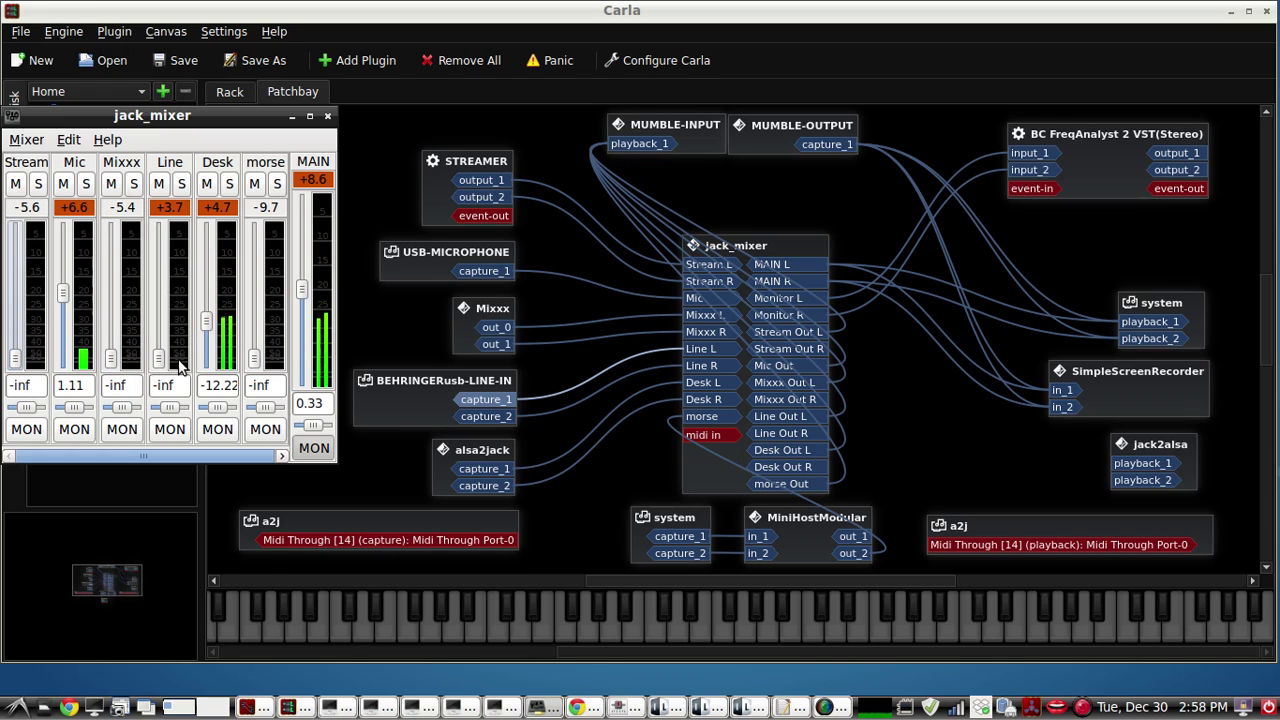
pyautogui.moveTo(205, 320); pyautogui.dragTo(198, 393)
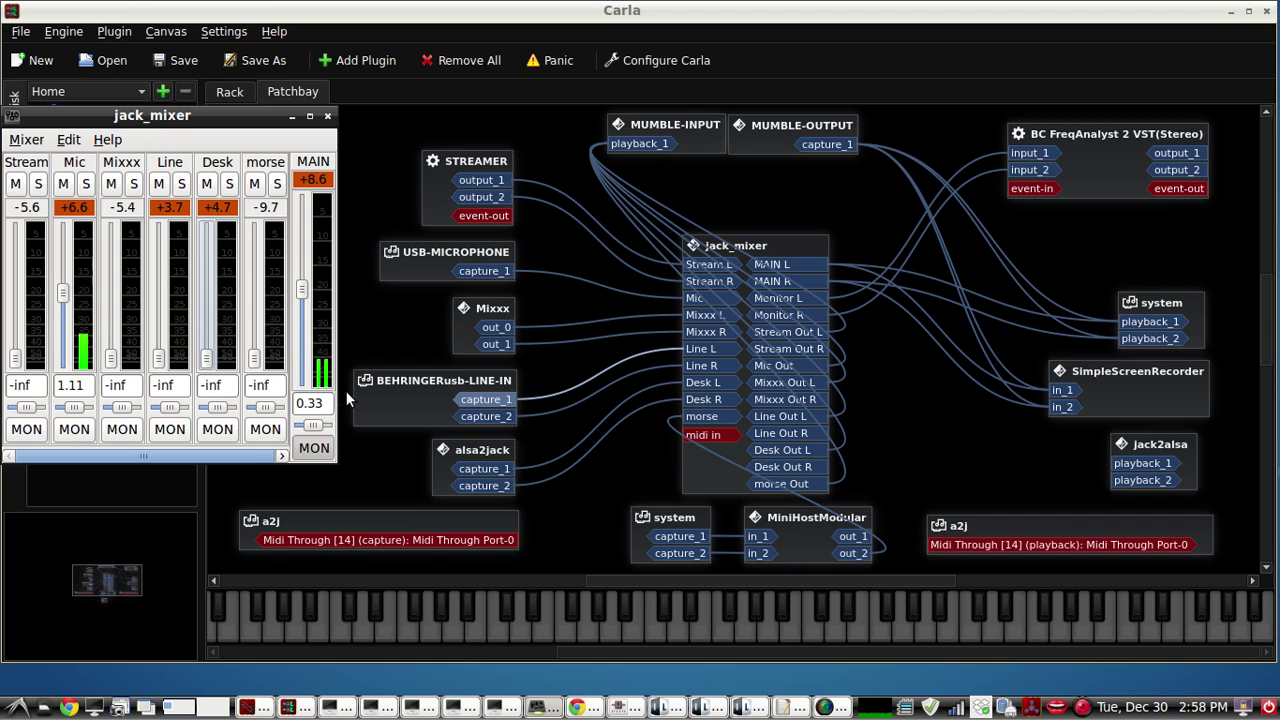